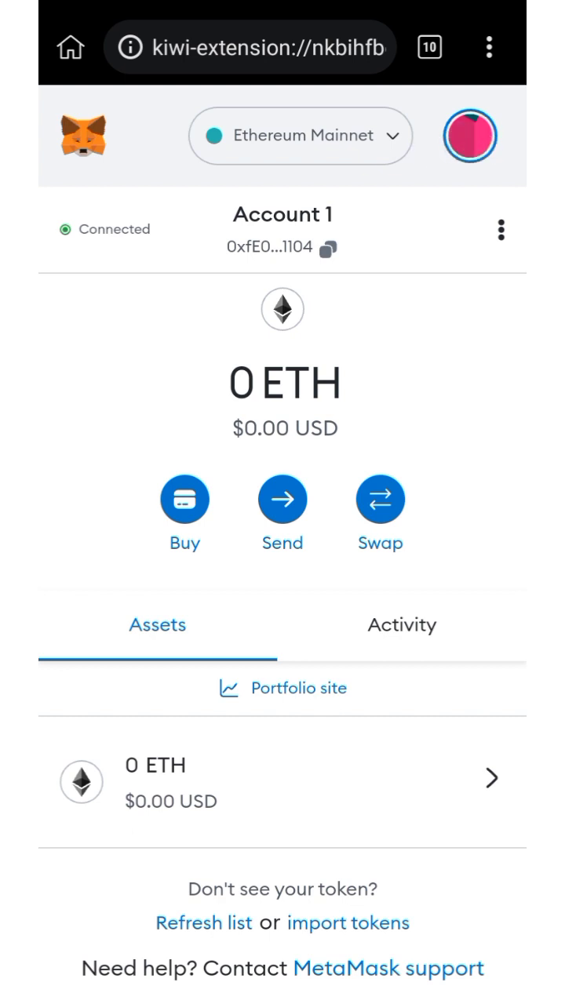
left_click(470, 135)
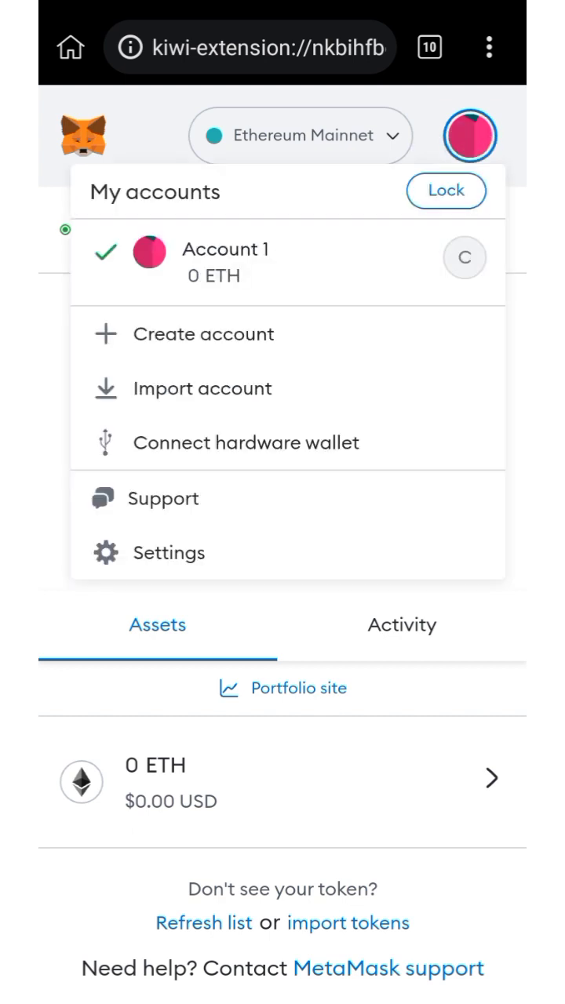
left_click(335, 548)
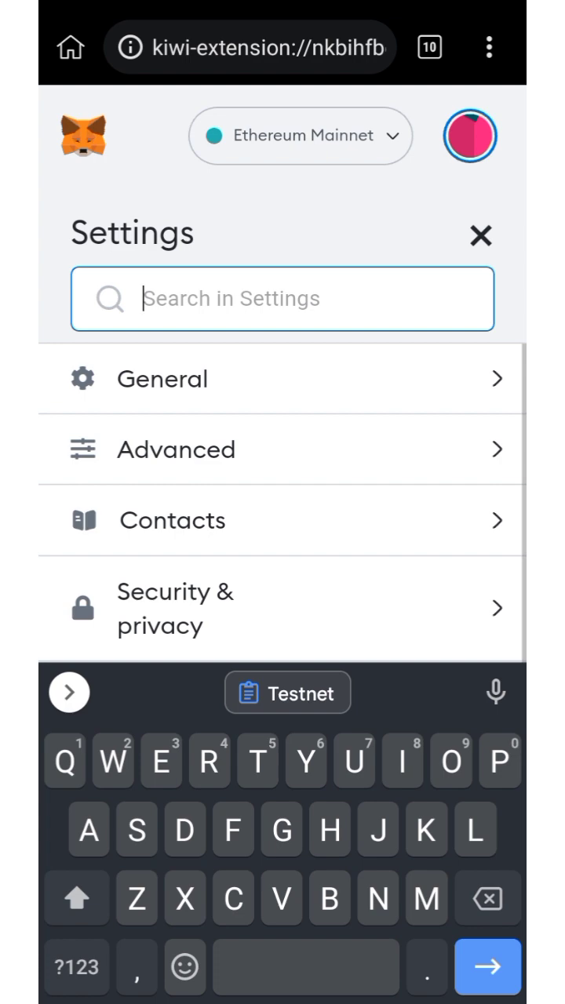
left_click(410, 449)
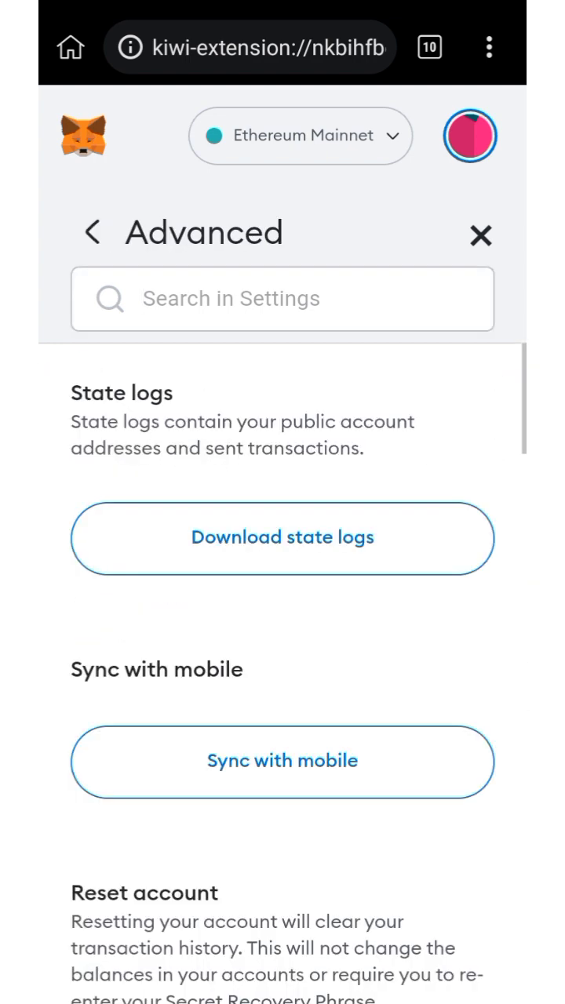
scroll(408, 798, "down", 5)
scroll(368, 845, "down", 5)
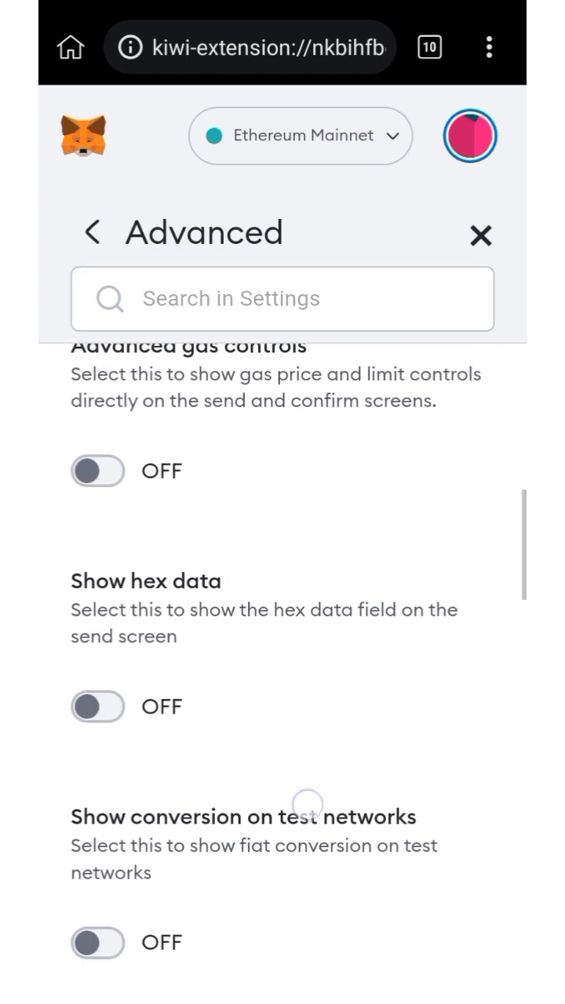
scroll(307, 802, "down", 3)
scroll(311, 776, "down", 2)
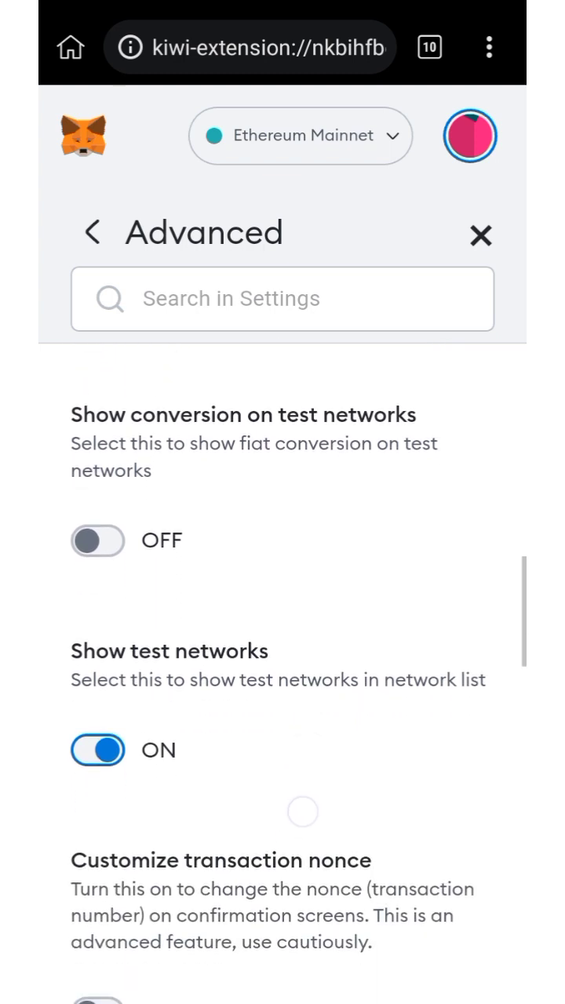
left_click(97, 750)
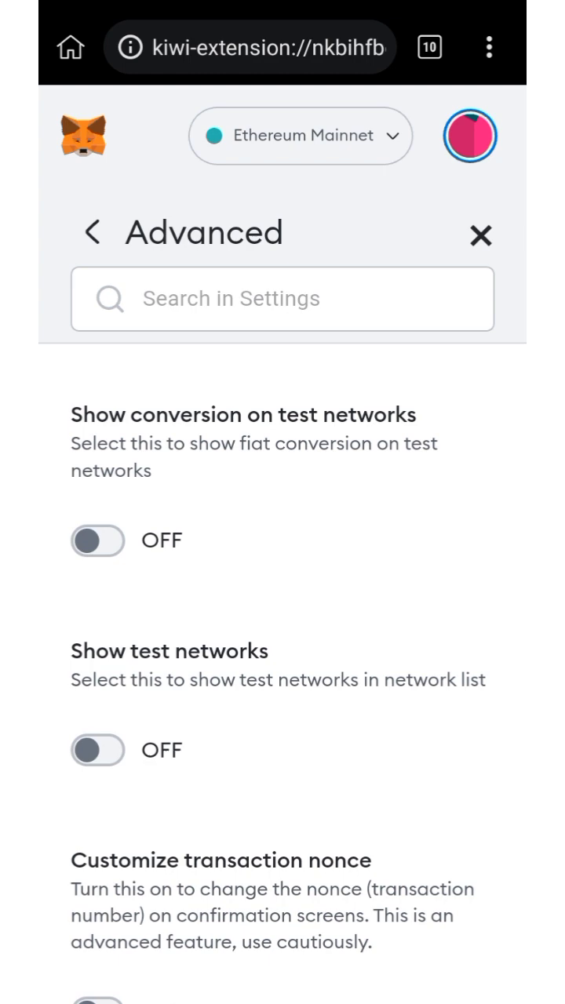
left_click(97, 750)
scroll(271, 801, "down", 5)
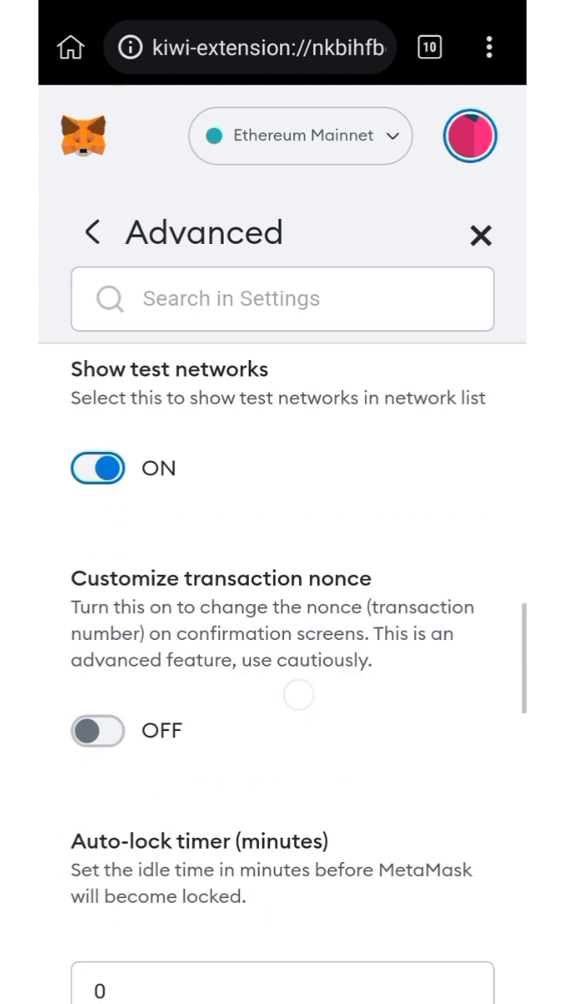
scroll(289, 774, "down", 2)
scroll(352, 717, "down", 2)
scroll(293, 717, "down", 3)
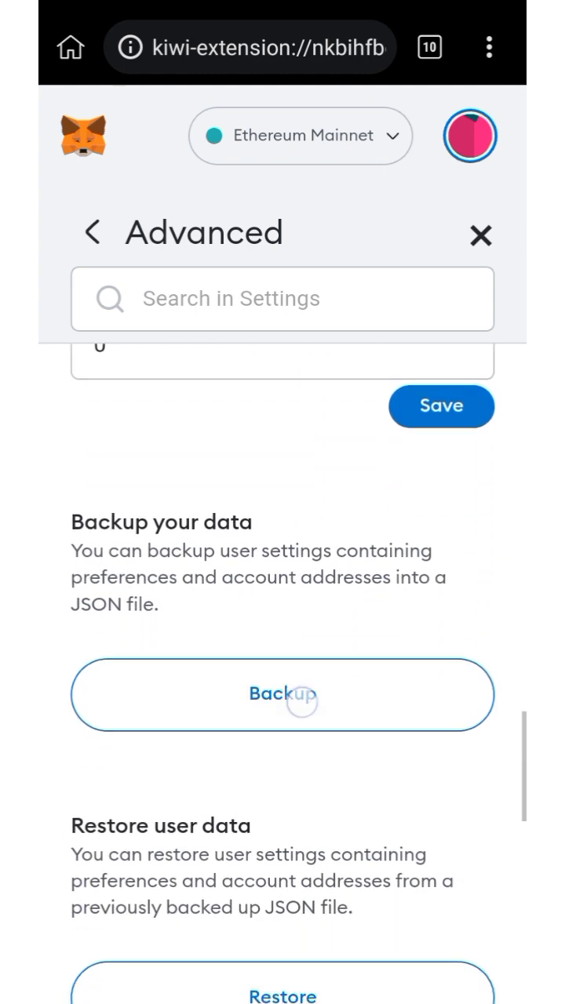
scroll(303, 695, "down", 3)
- Return to the wallet home and go to Settings > Networks
scroll(291, 722, "up", 15)
left_click(480, 235)
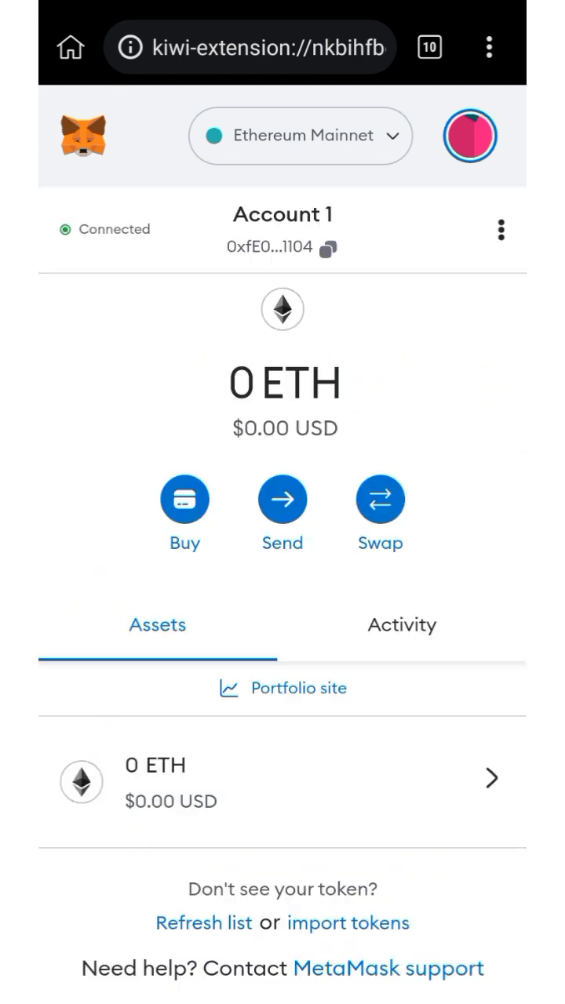
left_click(470, 135)
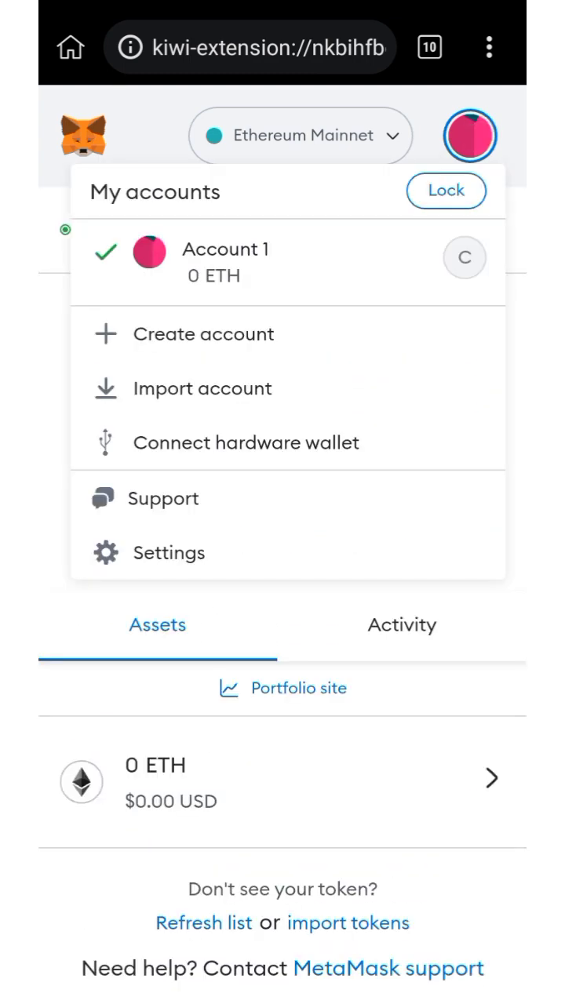
left_click(309, 553)
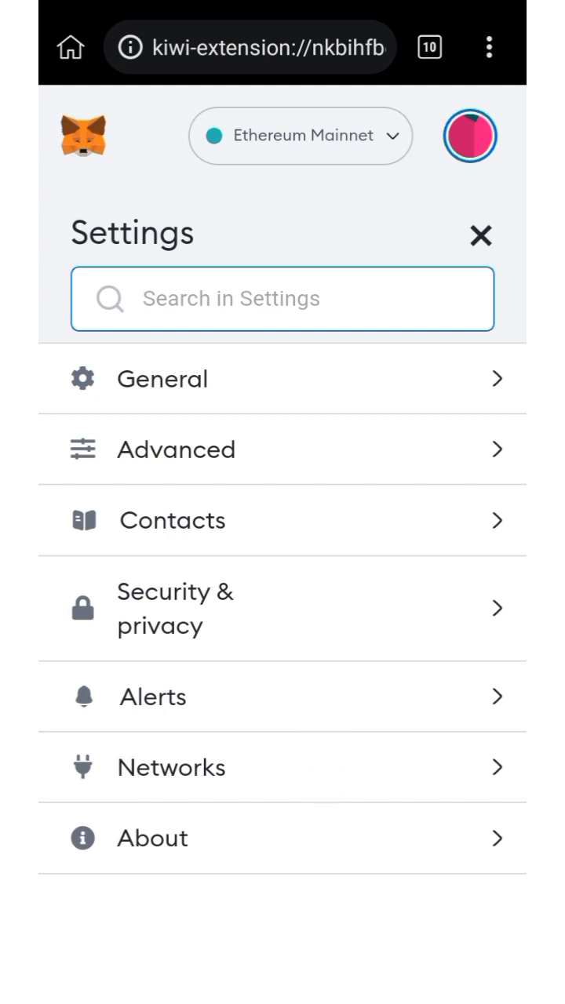
left_click(430, 769)
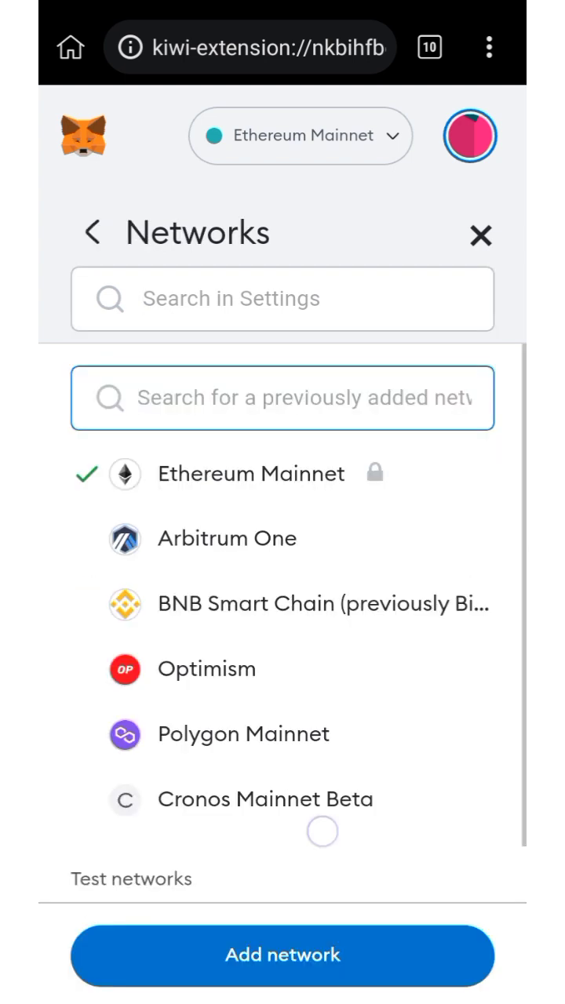
- Browse the network list, including Goerli and Sepolia, and view Ethereum Mainnet's details, then open the network dropdown
scroll(321, 829, "down", 3)
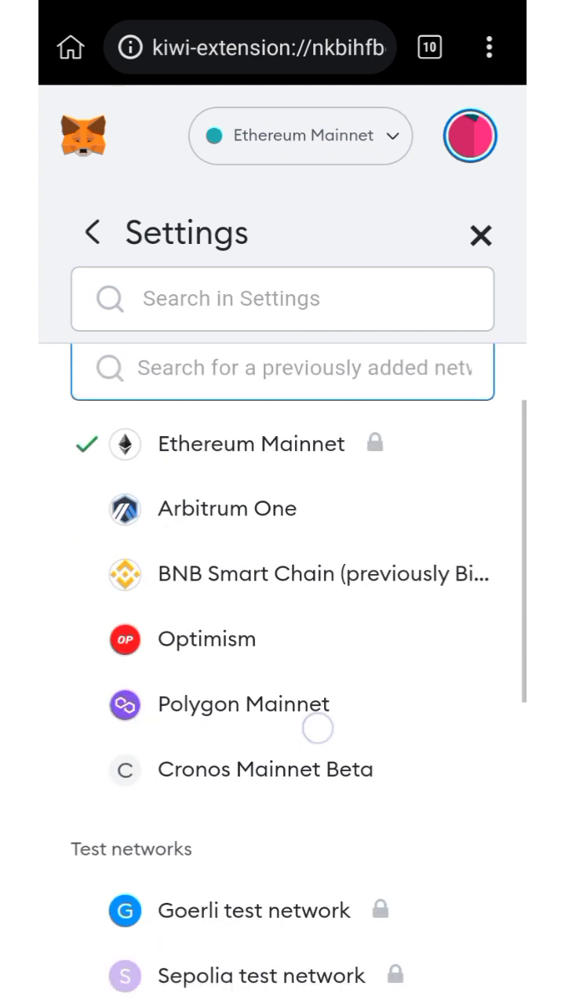
left_click_drag(324, 728, 322, 655)
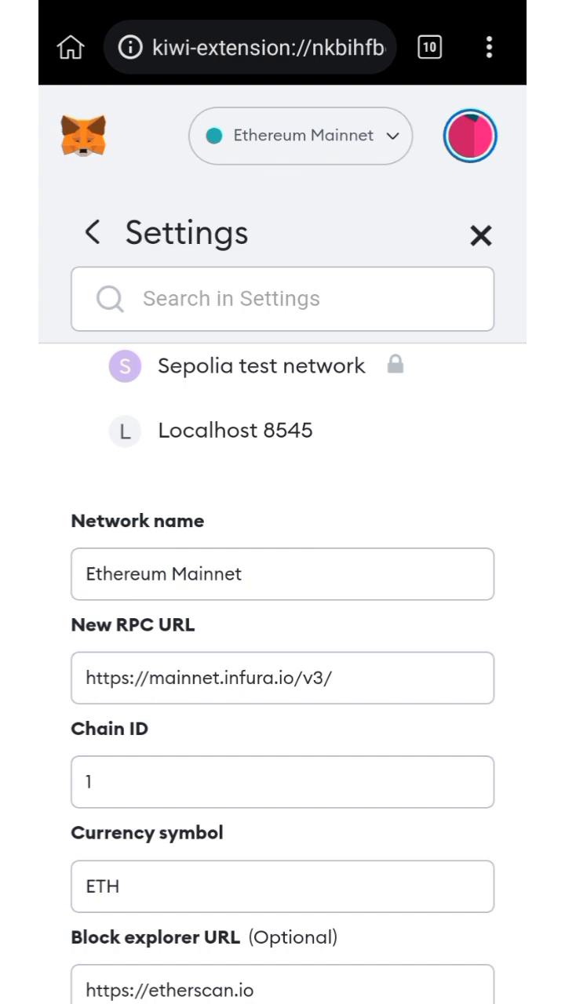
scroll(282, 706, "down", 1)
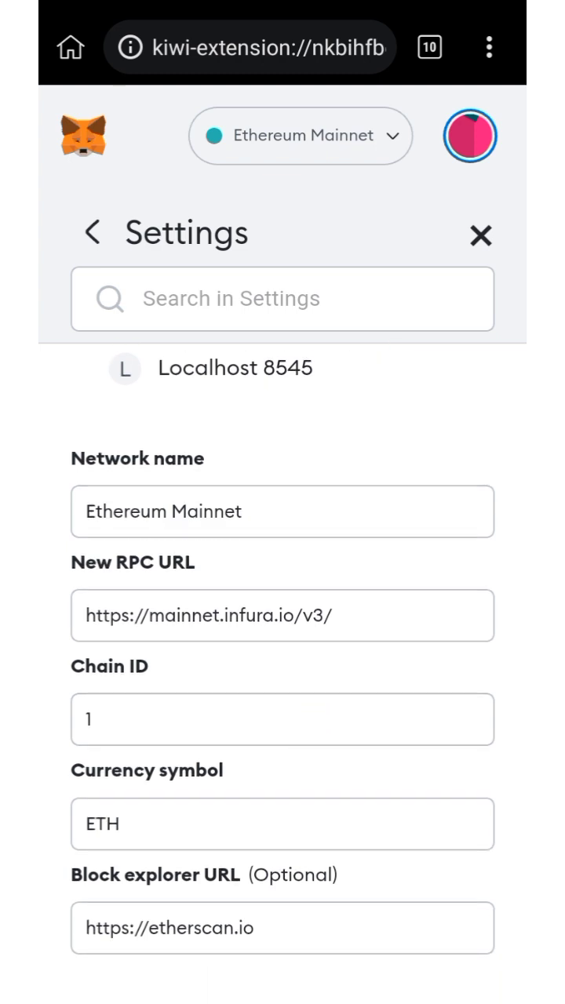
left_click_drag(257, 773, 329, 655)
left_click_drag(308, 726, 278, 789)
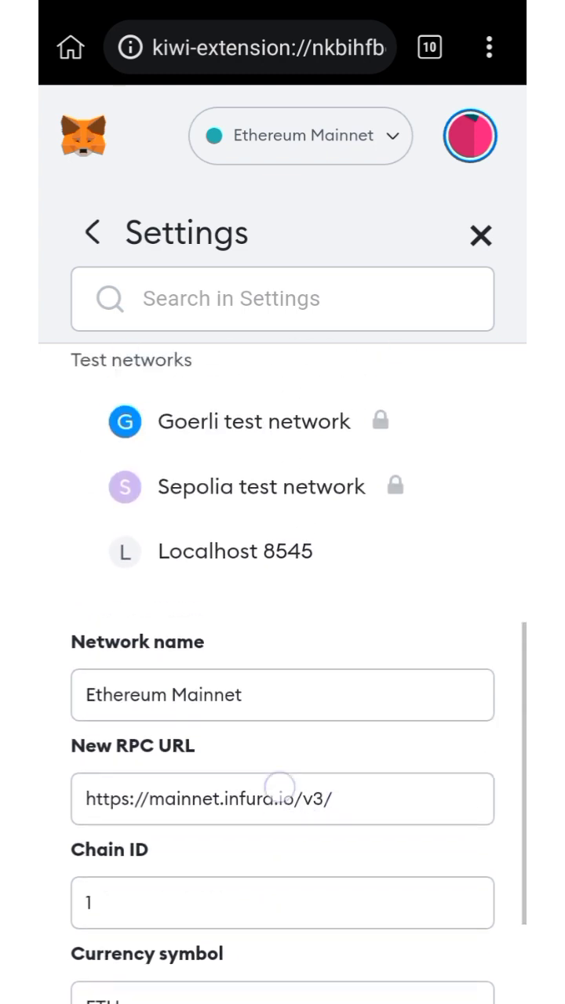
left_click_drag(290, 724, 282, 785)
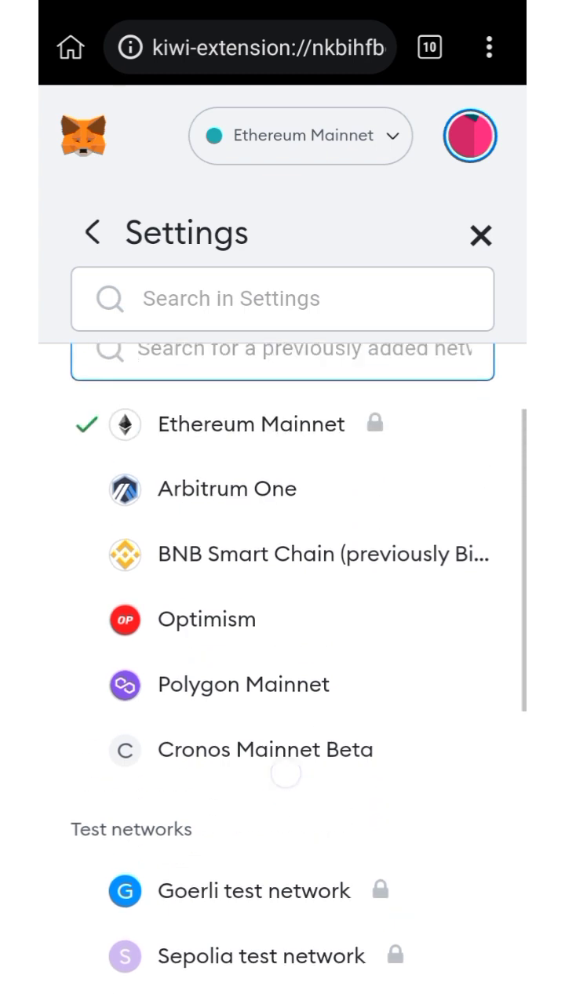
left_click(376, 122)
left_click_drag(314, 450, 314, 266)
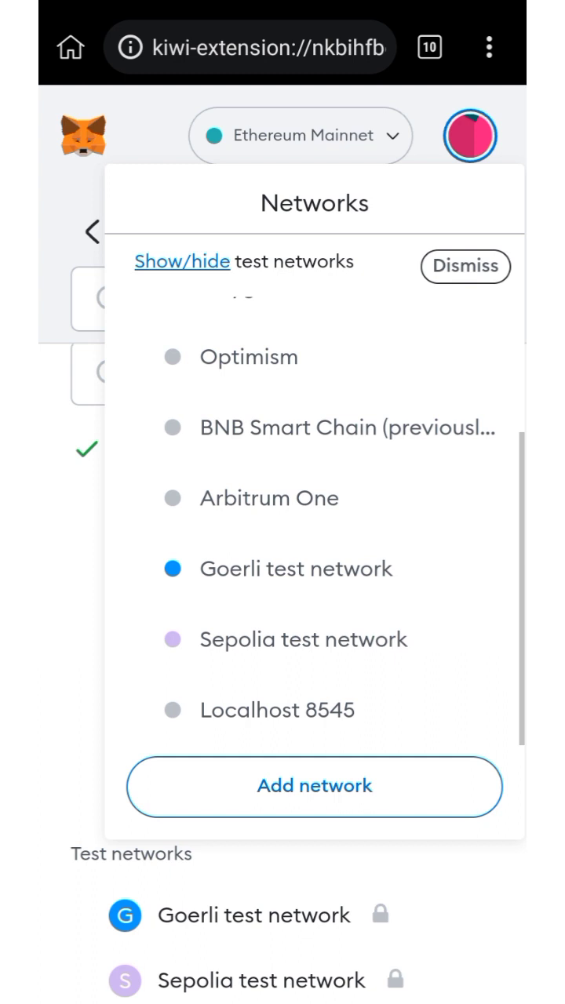
- Close the network switcher and Settings, back to the wallet home's account options
left_click(76, 759)
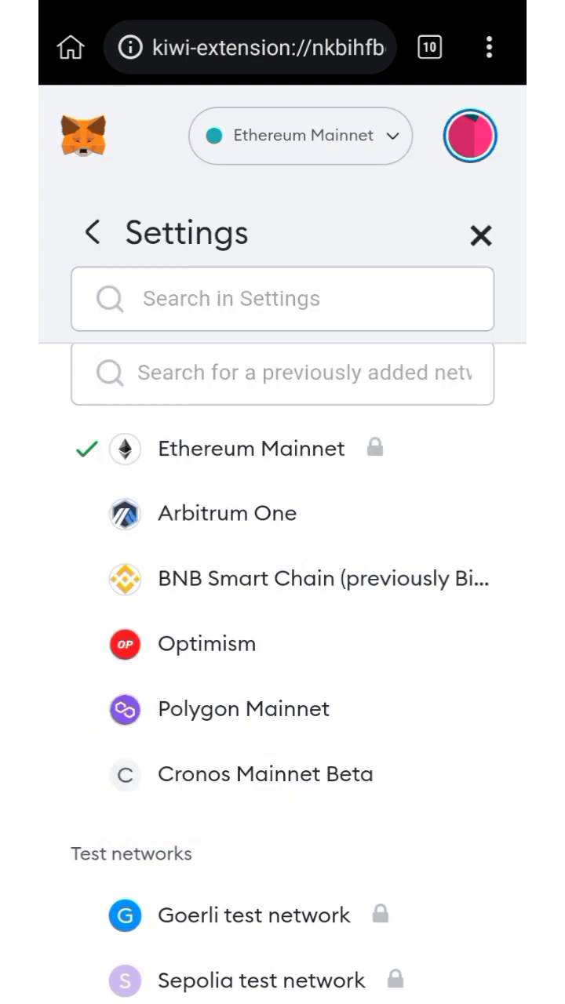
left_click(473, 229)
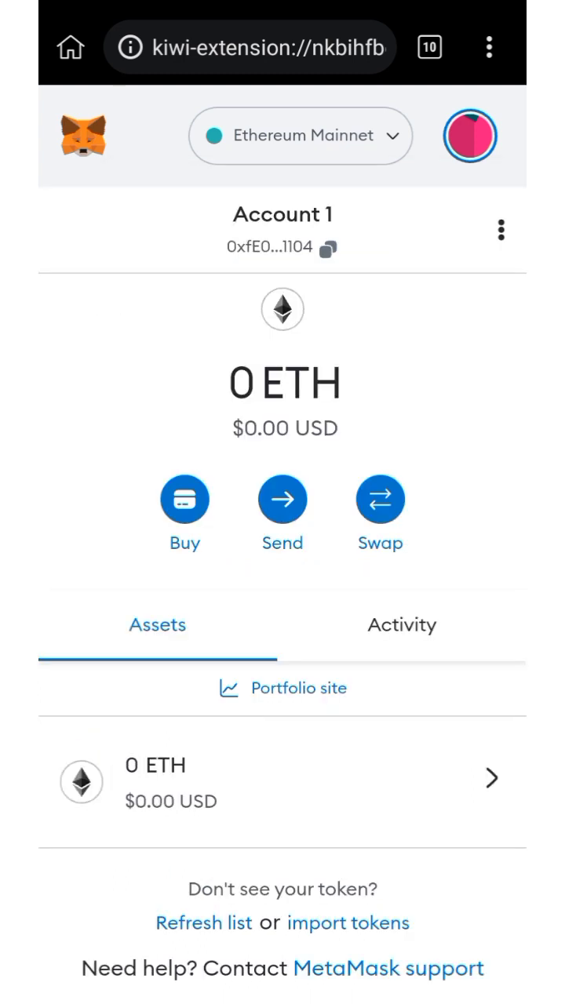
left_click(500, 229)
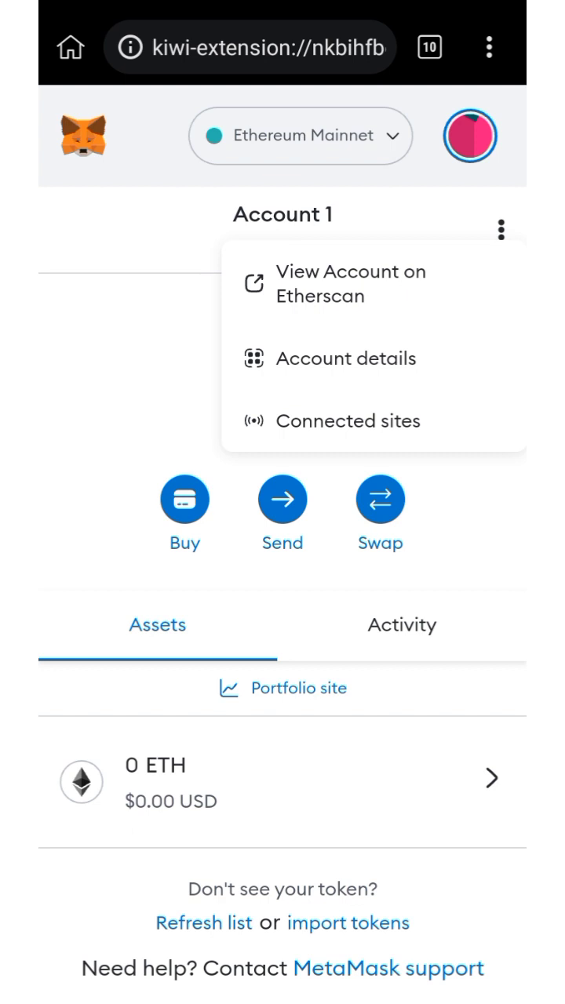
left_click(126, 220)
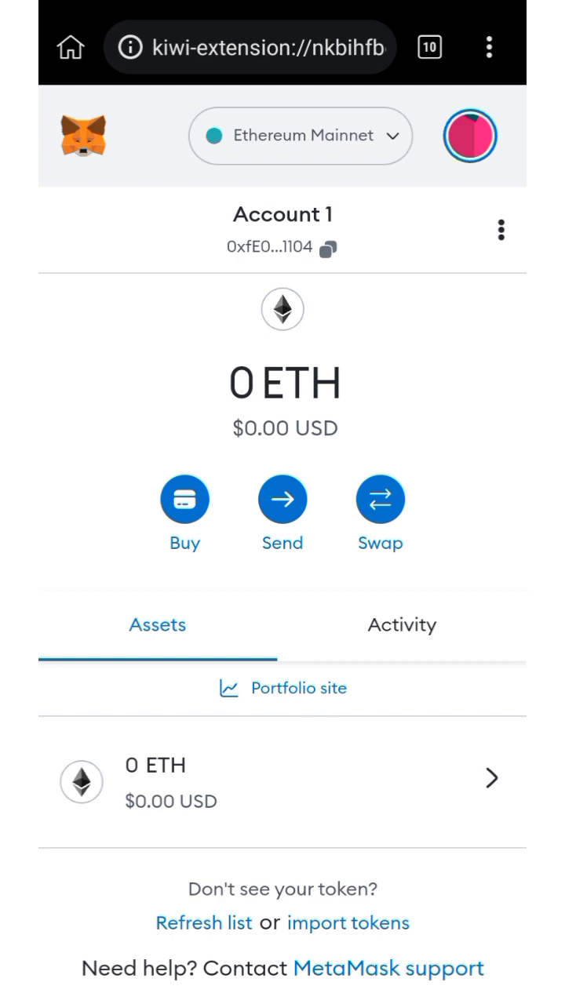
left_click(501, 229)
left_click(501, 230)
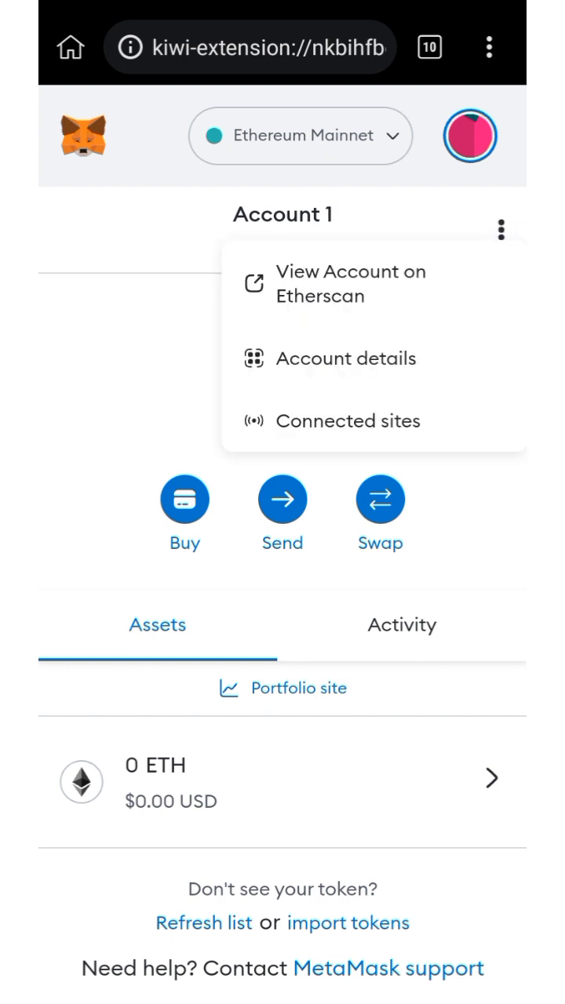
- Disconnect chainlist.org from the wallet under Connected sites
left_click(430, 419)
left_click(430, 627)
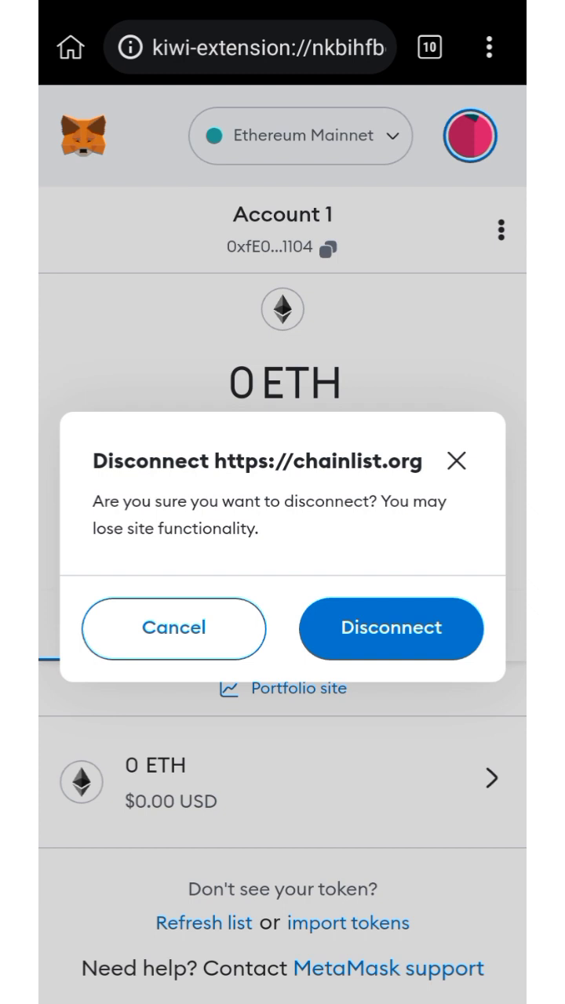
left_click(374, 630)
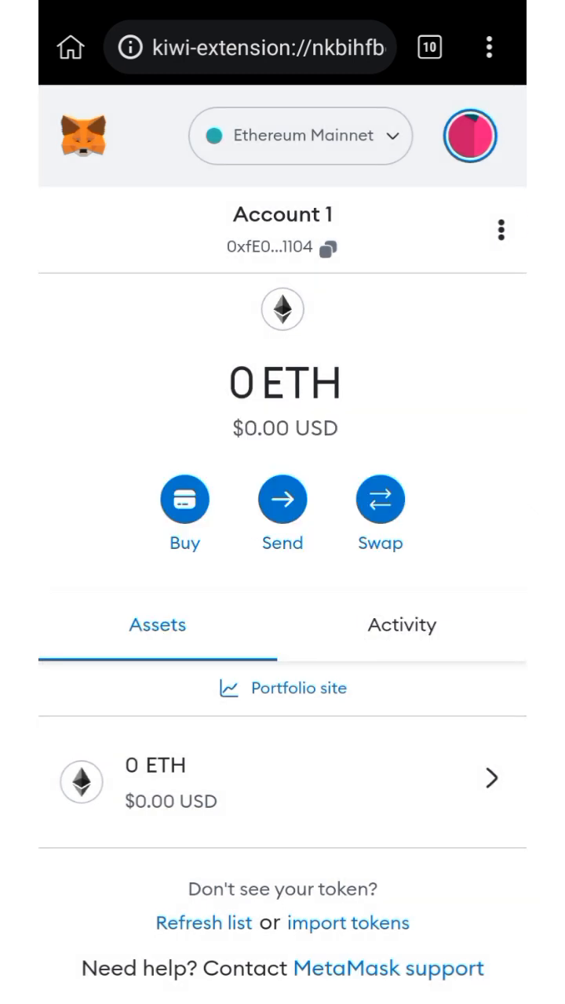
left_click(500, 229)
left_click(106, 452)
- Switch to the Chainlist tab and reload it by pulling down
left_click(433, 38)
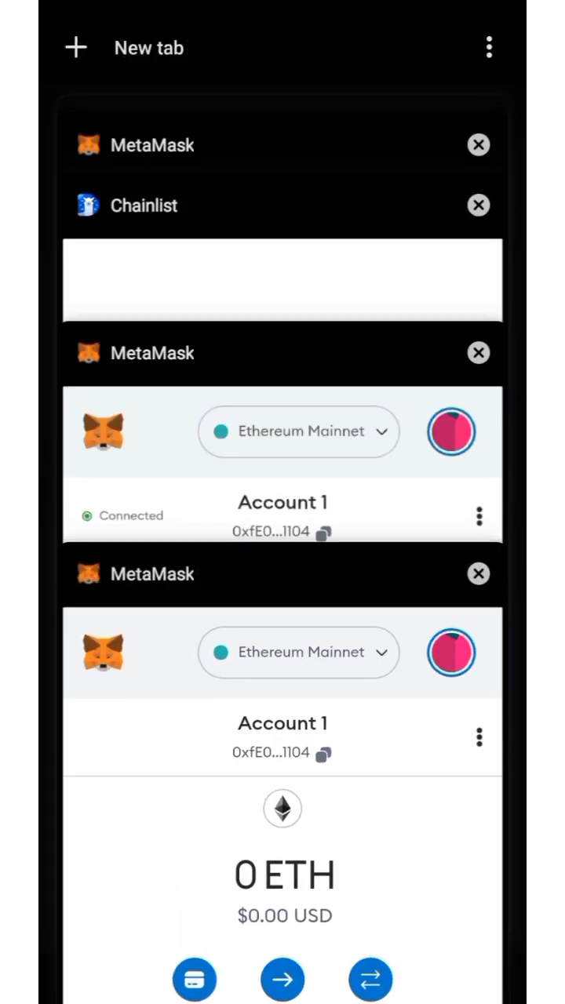
left_click(283, 257)
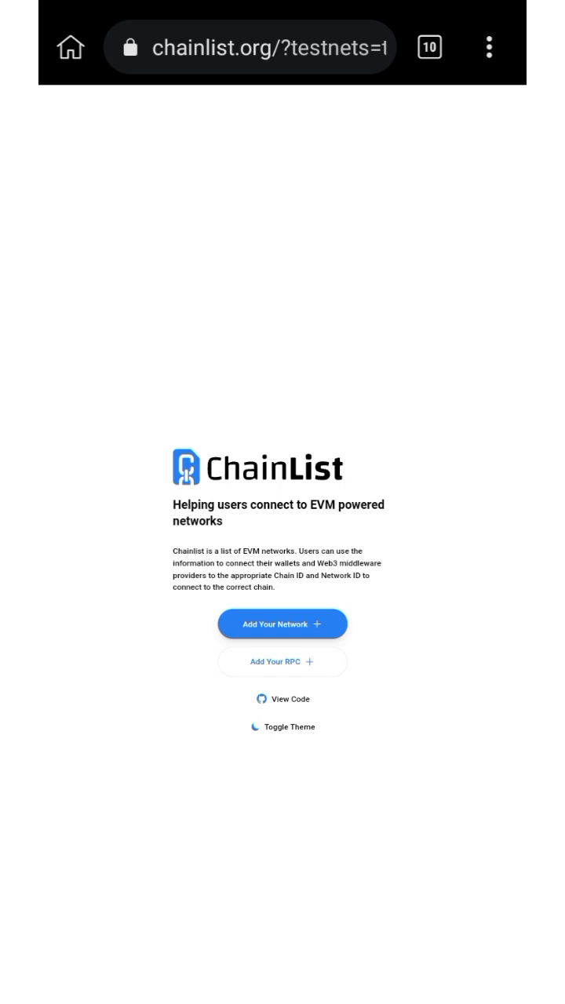
left_click_drag(283, 392, 282, 659)
- Dismiss the Kiwi menu and scroll Chainlist's testnet cards to request a wallet connection
left_click(489, 48)
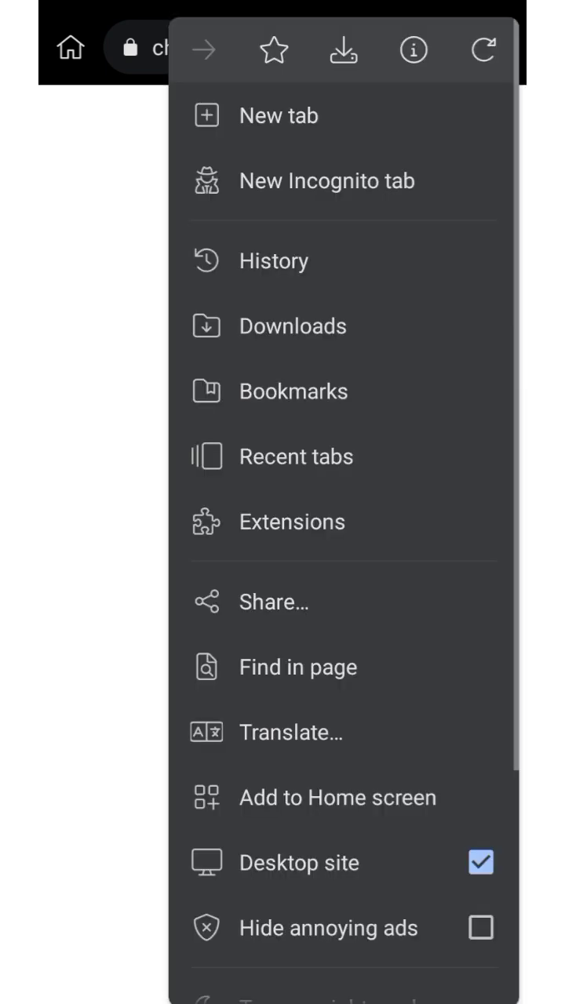
scroll(321, 879, "down", 5)
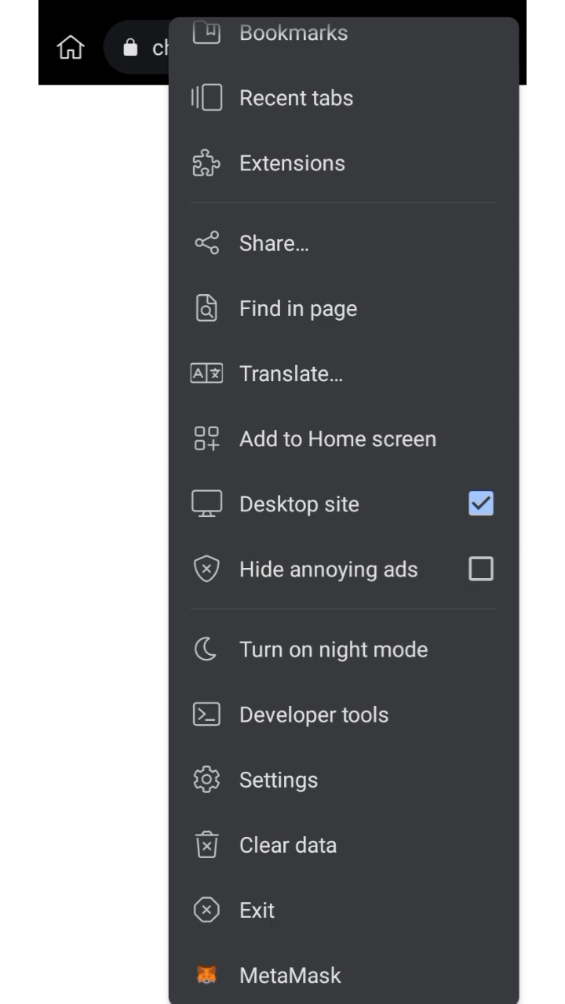
left_click(85, 738)
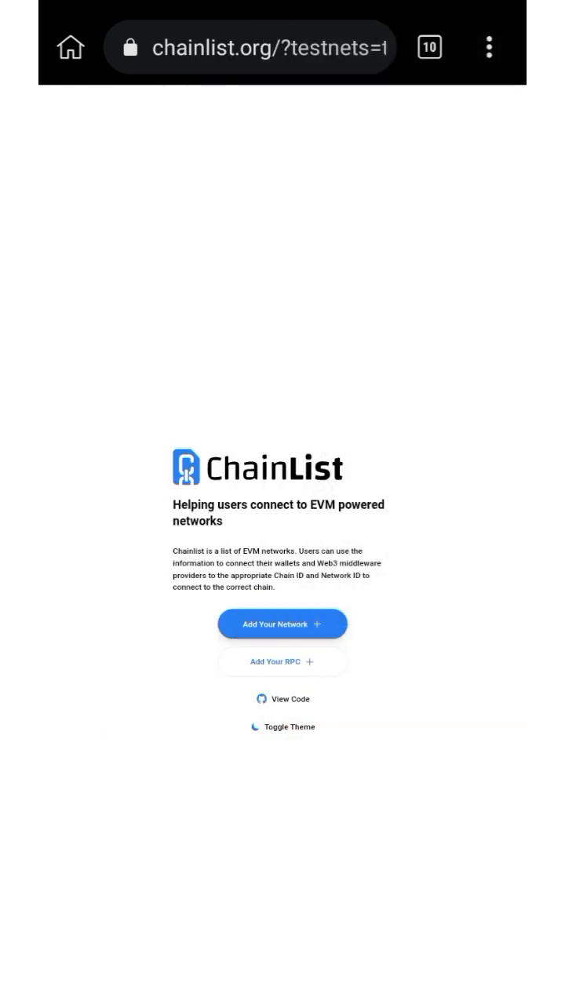
scroll(270, 847, "down", 8)
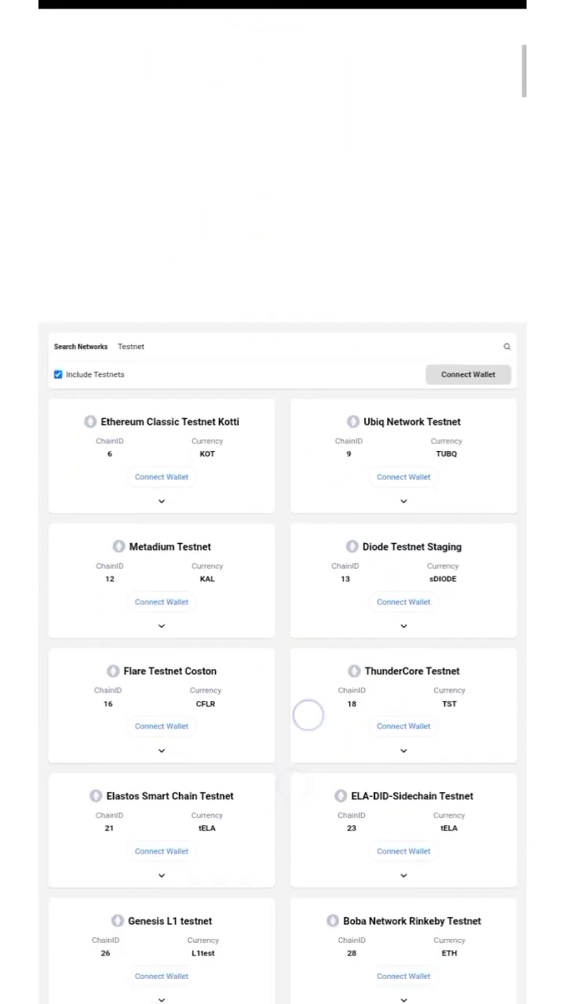
scroll(309, 714, "up", 5)
scroll(298, 653, "up", 2)
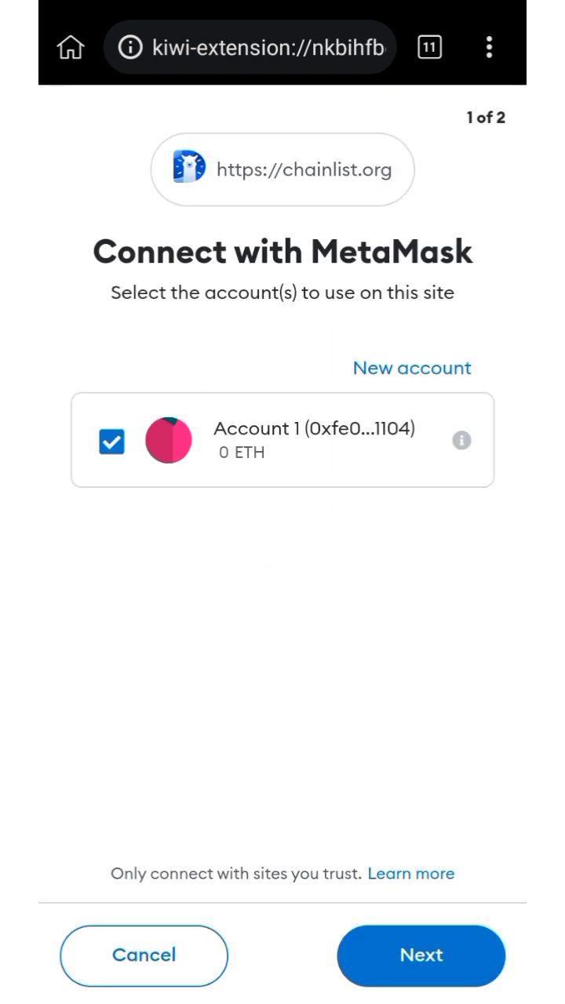
- Approve connecting Account 1 to chainlist.org in MetaMask
left_click(423, 956)
left_click(433, 954)
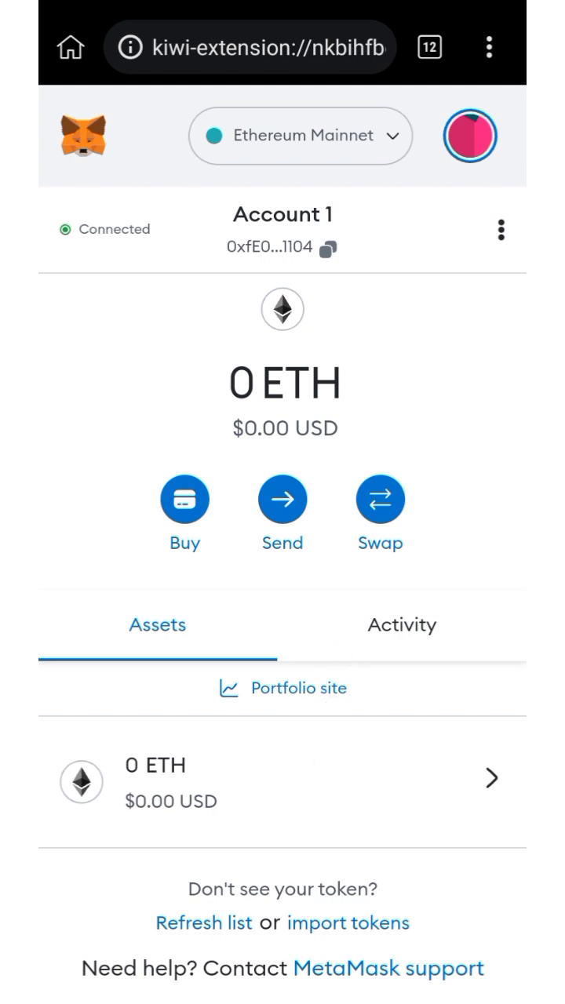
left_click(489, 47)
left_click(116, 476)
- Go back to the Chainlist tab from the tab switcher
left_click(429, 47)
mouse_move(312, 565)
left_mouse_down()
mouse_move(312, 609)
mouse_move(274, 708)
left_mouse_up()
left_click(376, 354)
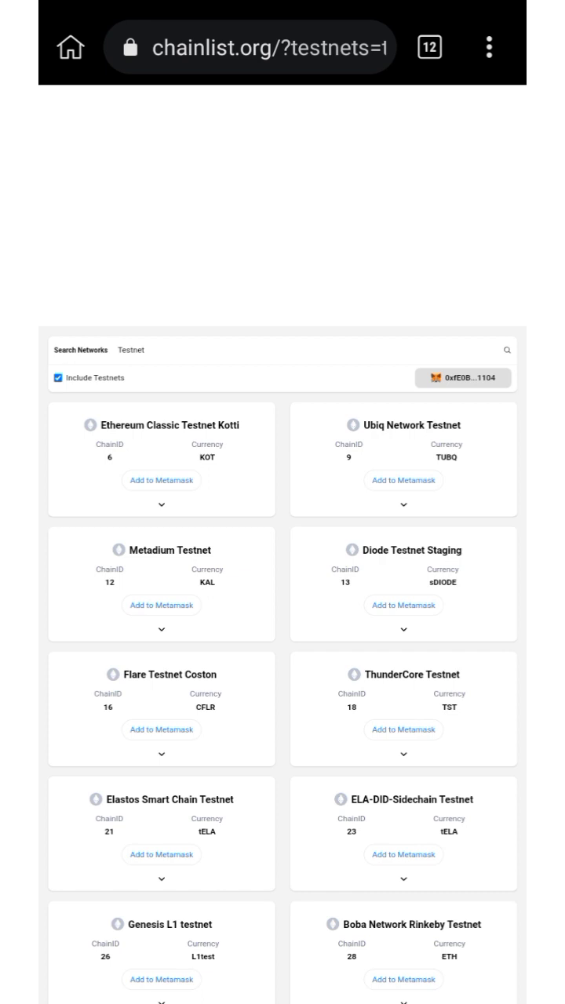
left_click_drag(293, 703, 293, 942)
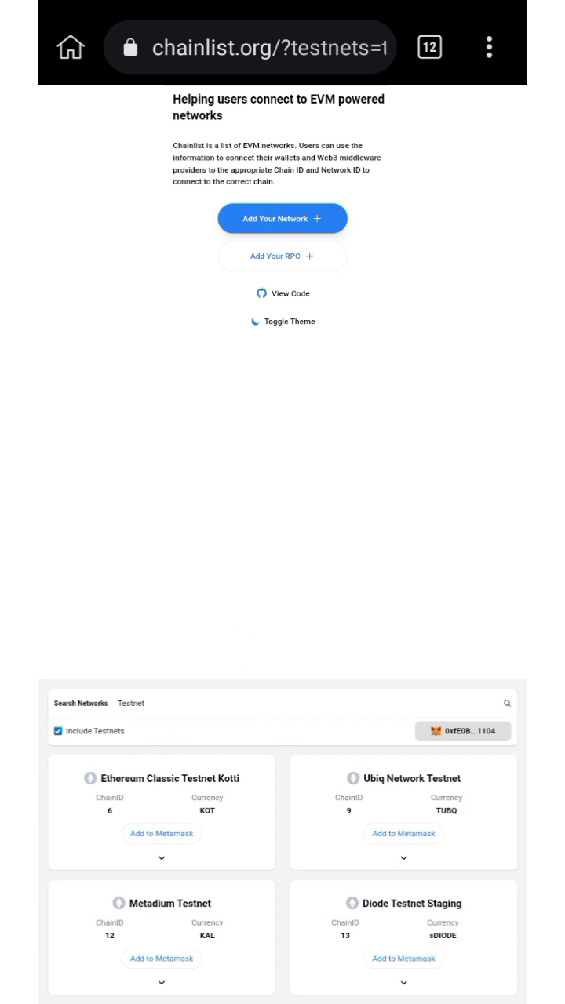
scroll(172, 785, "up", 5)
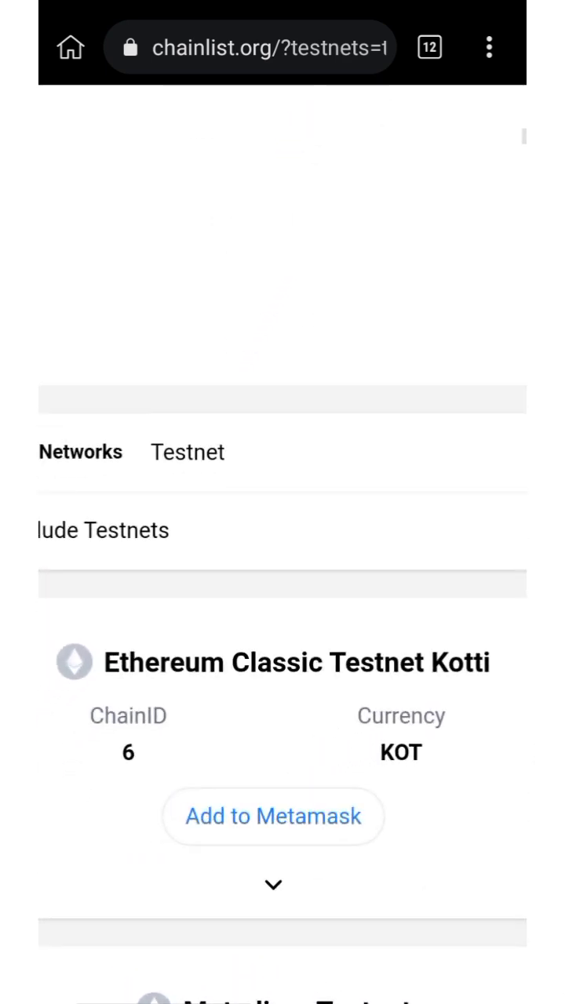
scroll(161, 497, "down", 5)
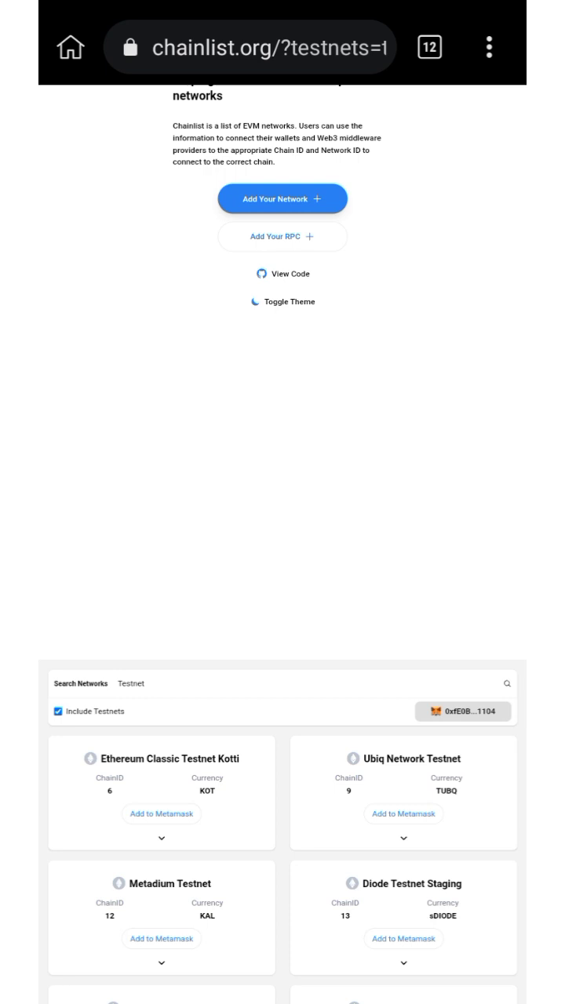
scroll(180, 628, "up", 5)
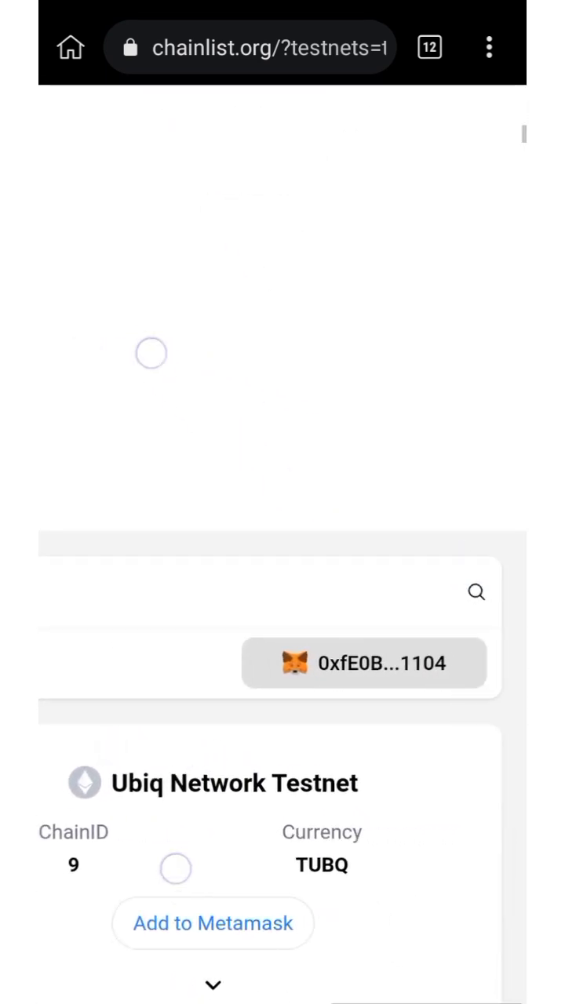
scroll(165, 616, "down", 5)
scroll(236, 667, "down", 1)
scroll(353, 745, "down", 3)
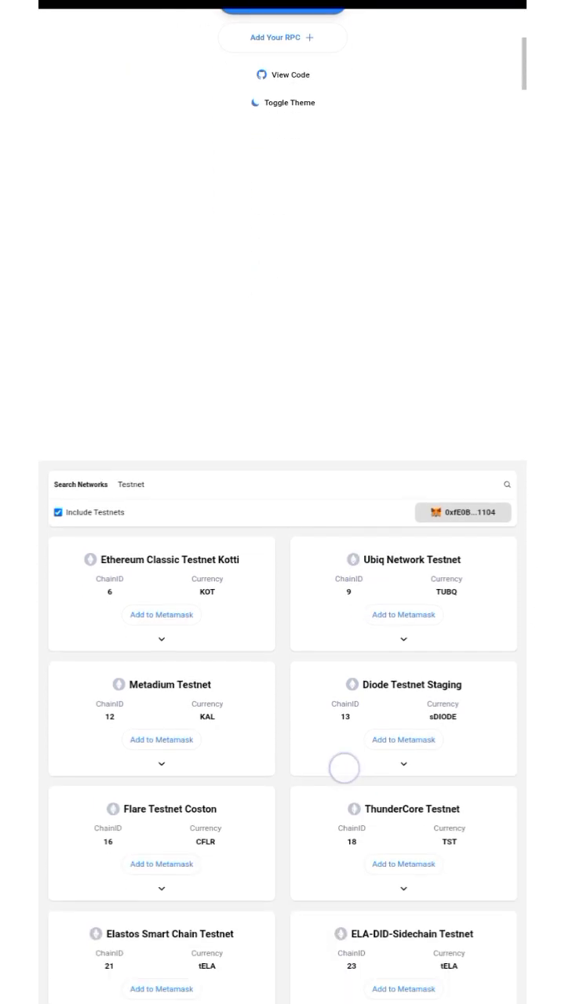
scroll(353, 769, "down", 2)
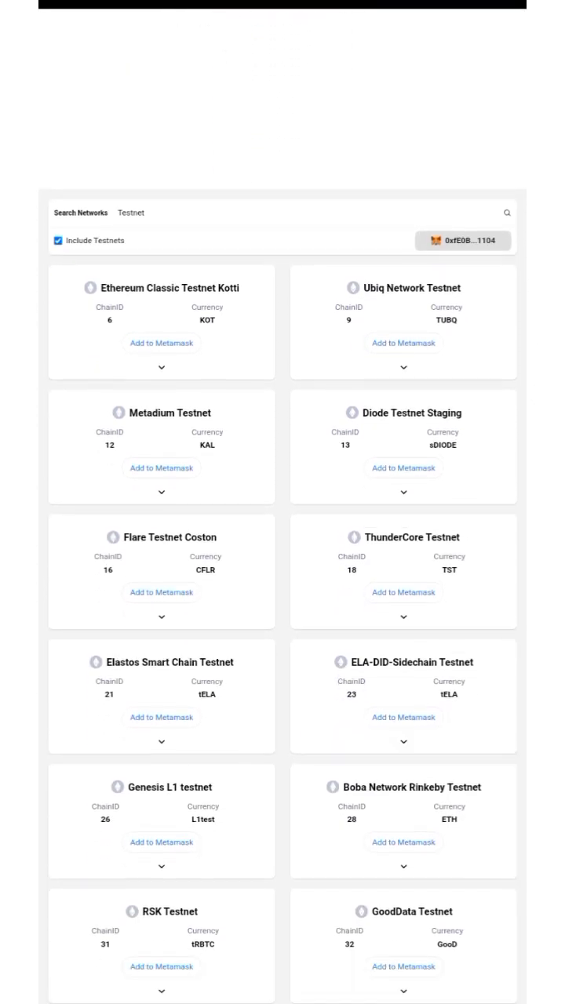
scroll(340, 769, "down", 2)
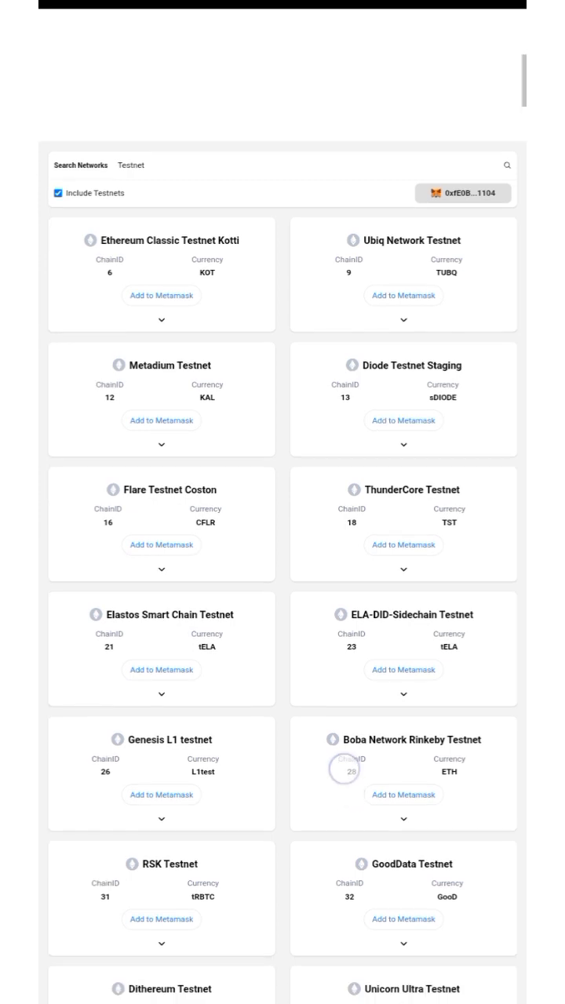
scroll(341, 740, "down", 1)
scroll(325, 817, "down", 1)
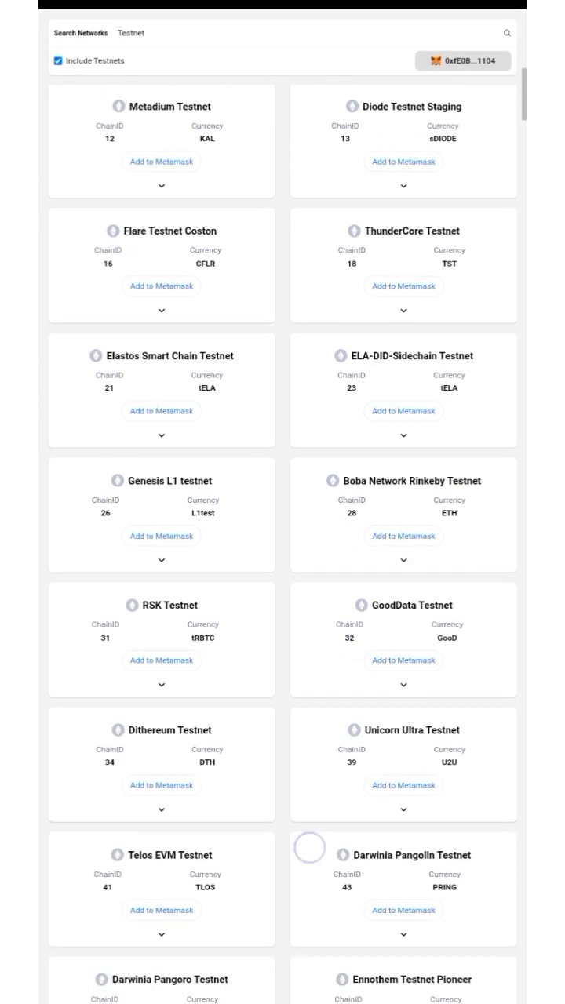
scroll(309, 848, "down", 1)
scroll(309, 811, "down", 1)
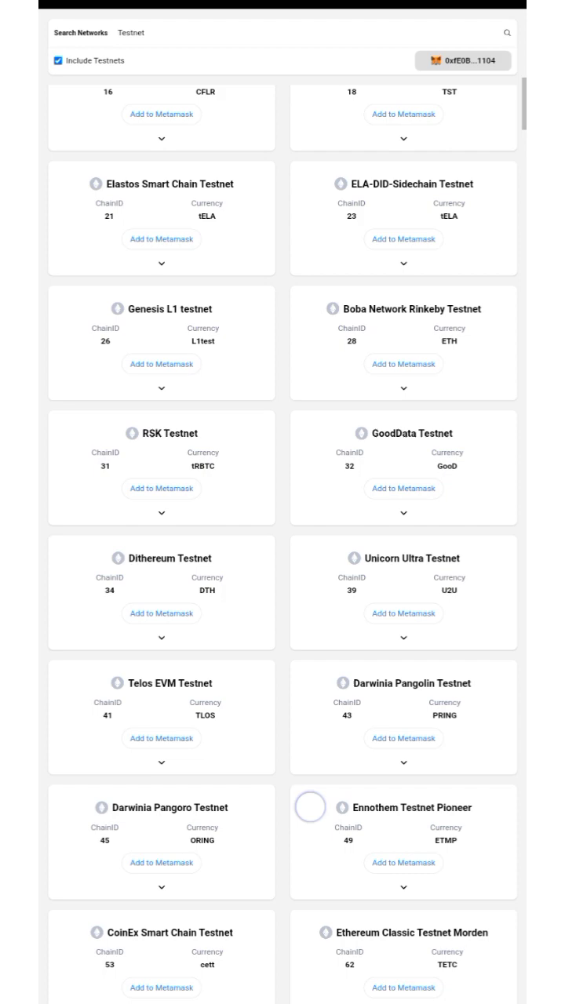
scroll(307, 829, "down", 1)
scroll(312, 798, "down", 1)
scroll(309, 793, "down", 1)
scroll(306, 831, "down", 1)
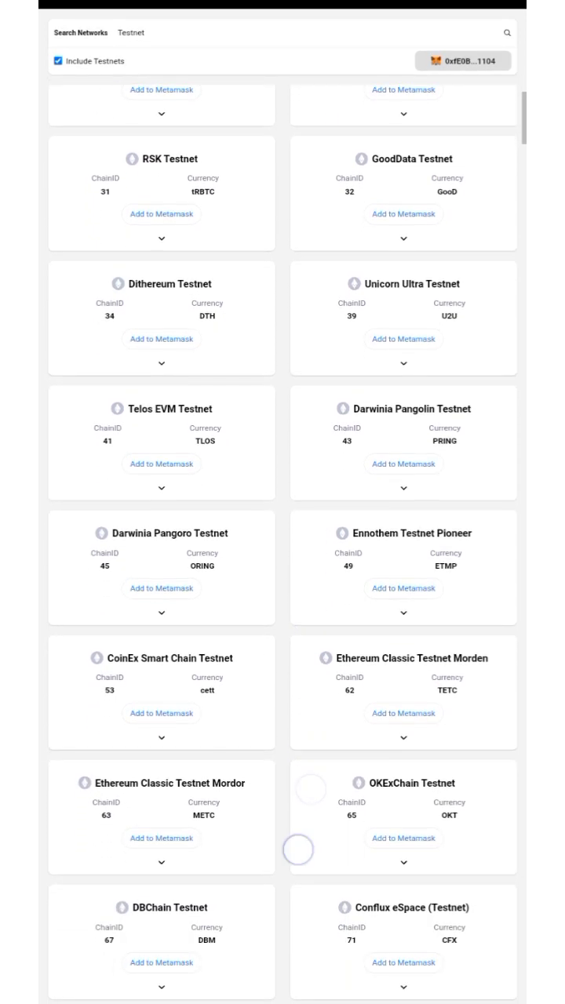
scroll(298, 836, "down", 1)
scroll(309, 798, "down", 2)
scroll(306, 814, "down", 1)
scroll(306, 814, "down", 1)
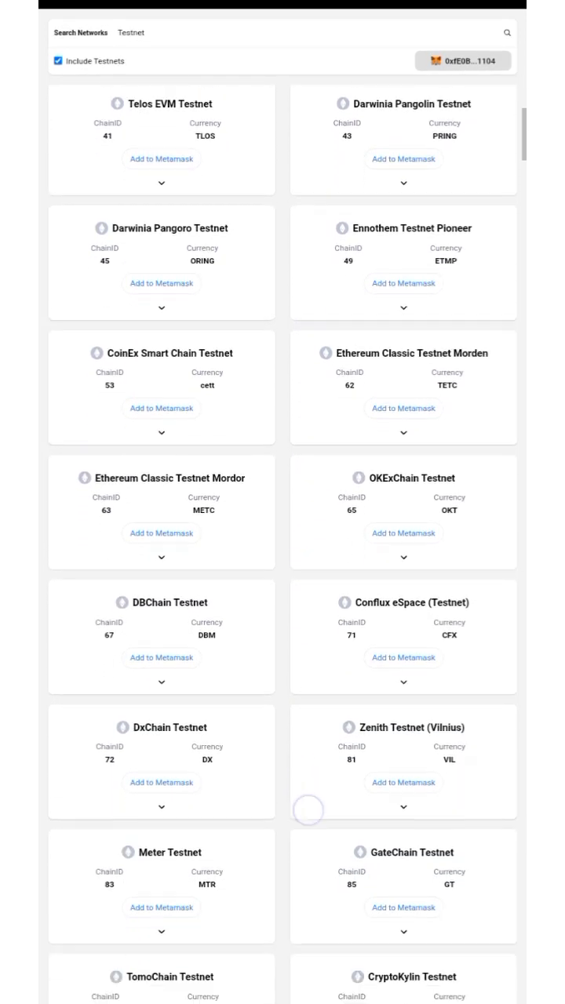
scroll(307, 809, "down", 1)
scroll(305, 871, "up", 1)
scroll(287, 814, "up", 2)
scroll(290, 812, "up", 2)
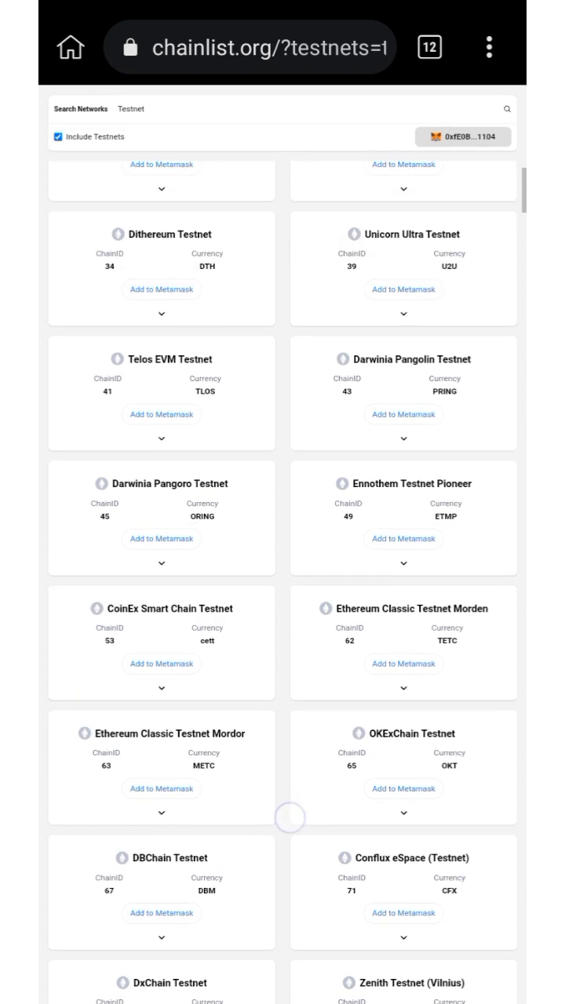
scroll(288, 813, "up", 1)
scroll(299, 784, "up", 1)
scroll(254, 769, "up", 2)
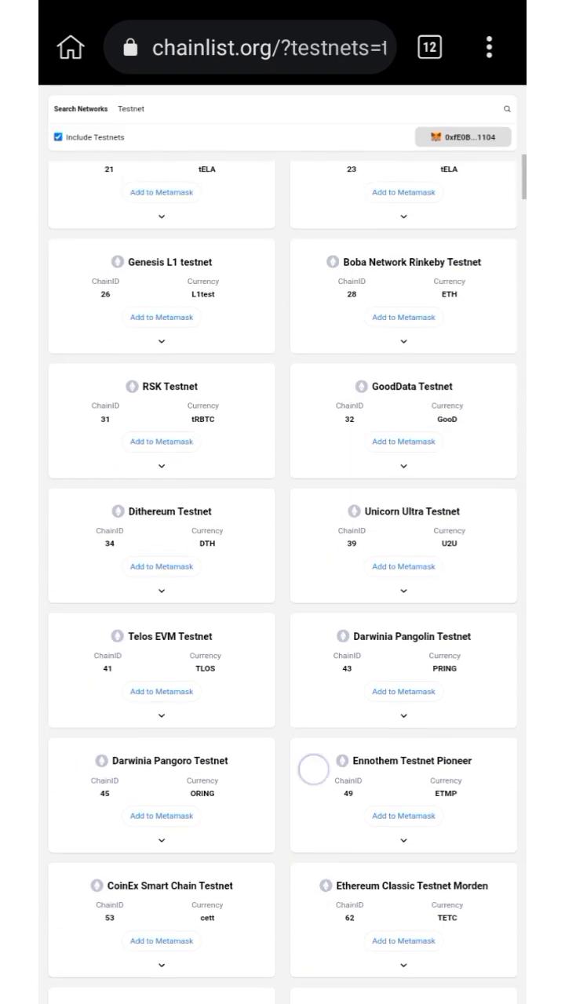
scroll(332, 789, "down", 1)
scroll(340, 759, "down", 3)
scroll(339, 760, "up", 4)
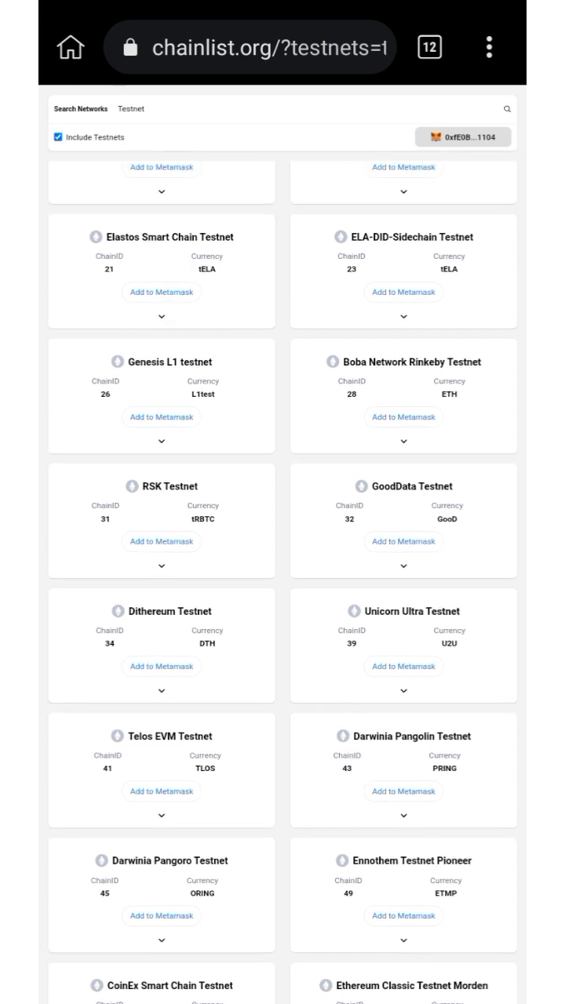
- Request adding Boba Network Rinkeby Testnet, then go through the Kiwi menu to MetaMask
left_click(404, 417)
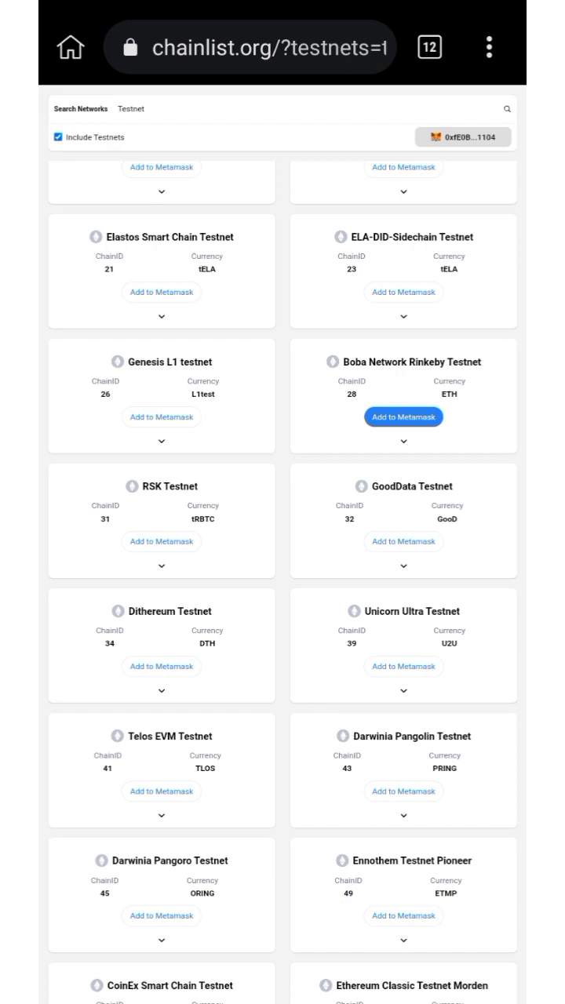
left_click(489, 47)
scroll(364, 897, "down", 5)
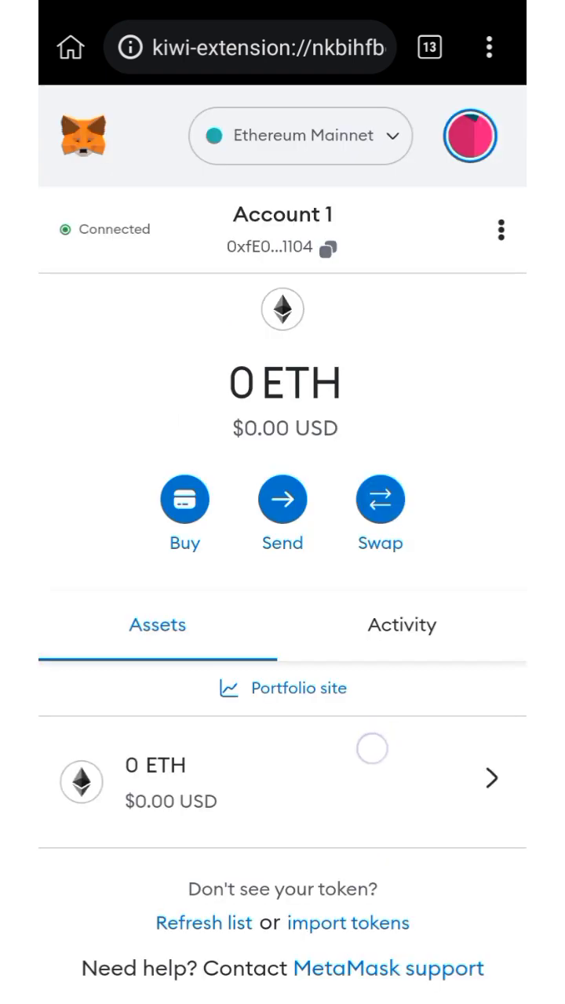
- Browse MetaMask's network list without switching, then head back to Chainlist through the tab switcher
left_click(356, 135)
scroll(314, 510, "down", 3)
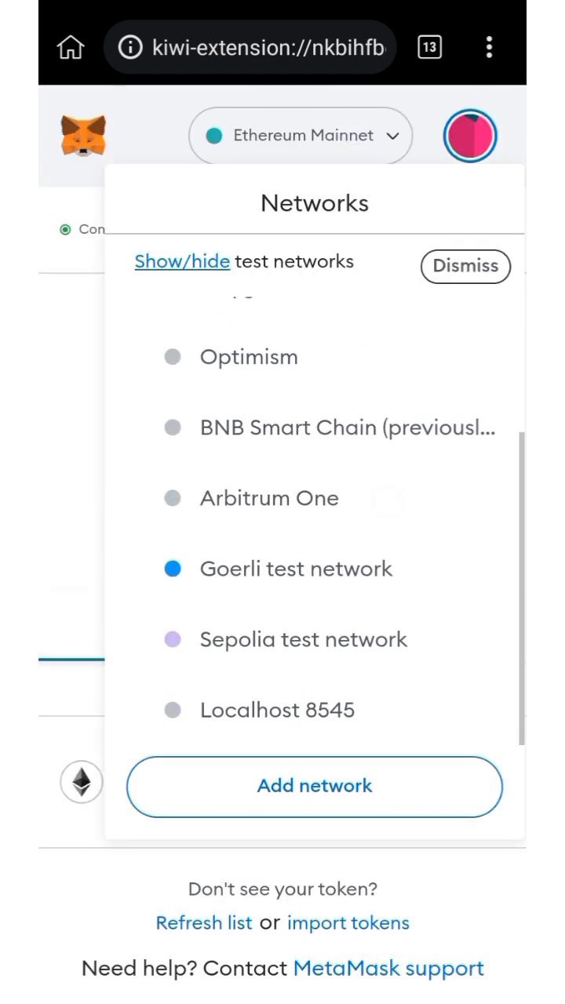
scroll(362, 520, "up", 2)
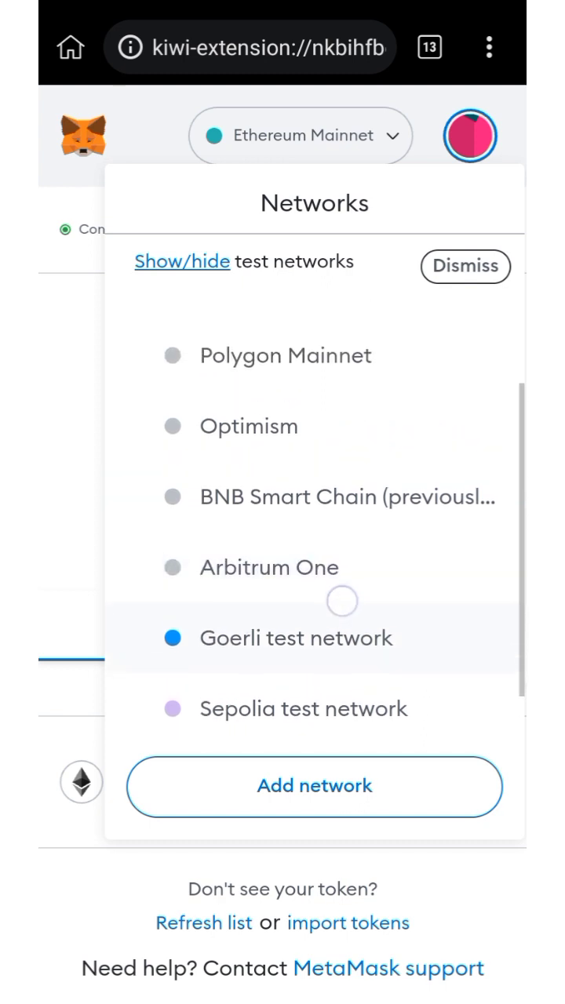
left_click(85, 495)
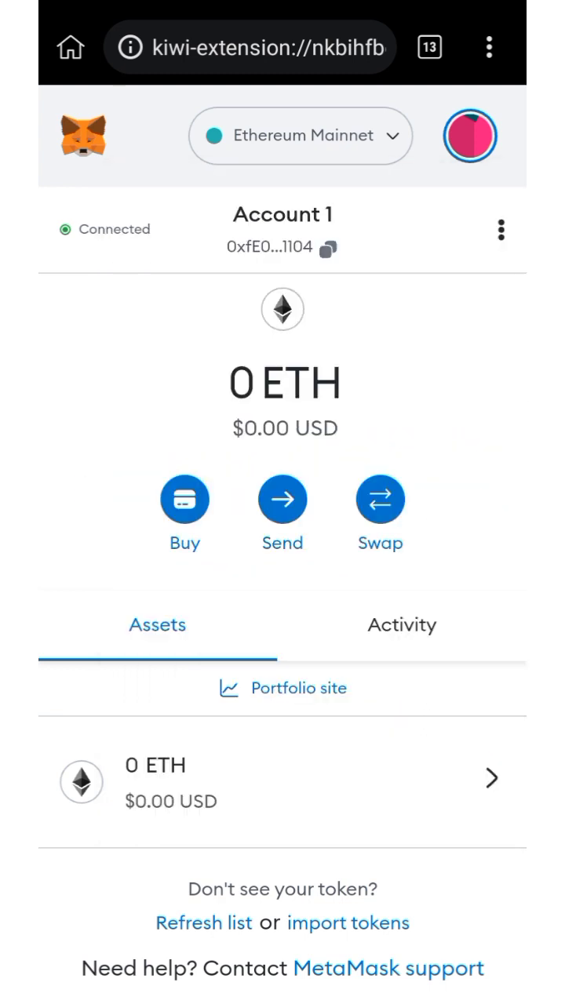
left_click(429, 47)
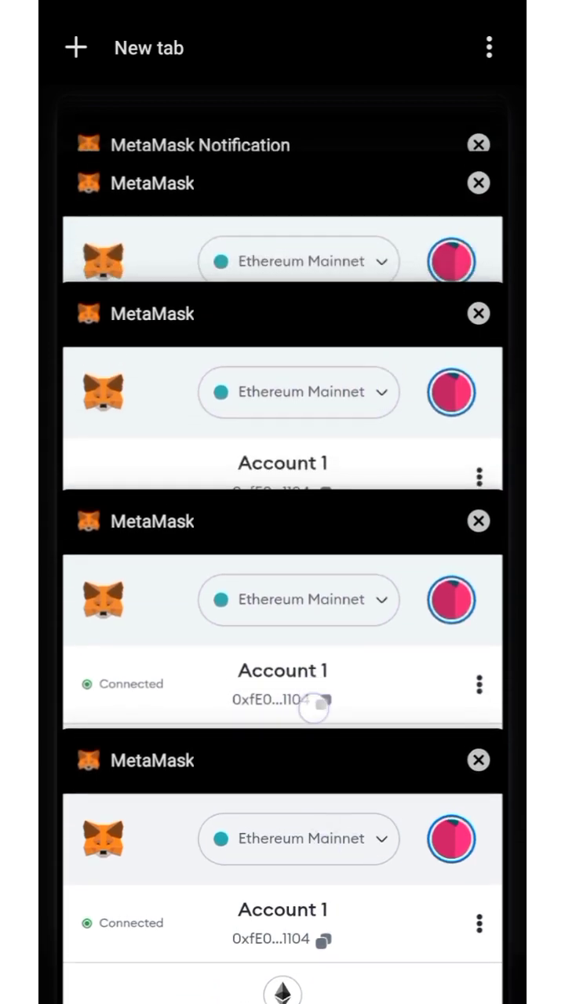
left_click_drag(314, 830, 311, 650)
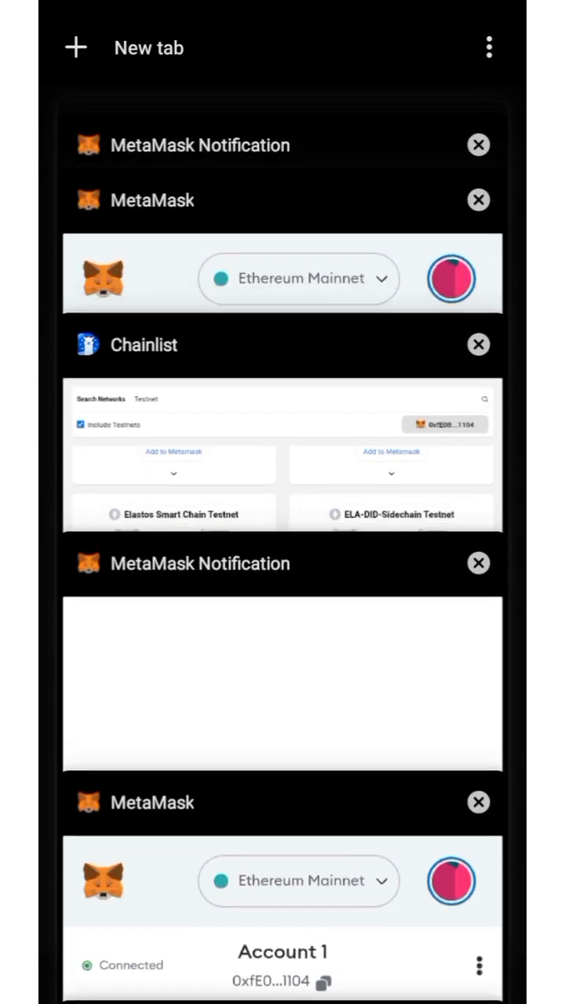
- On Chainlist, expand Boba Network Rinkeby Testnet's RPC list showing rinkeby.boba.network, and request adding it
left_click(283, 456)
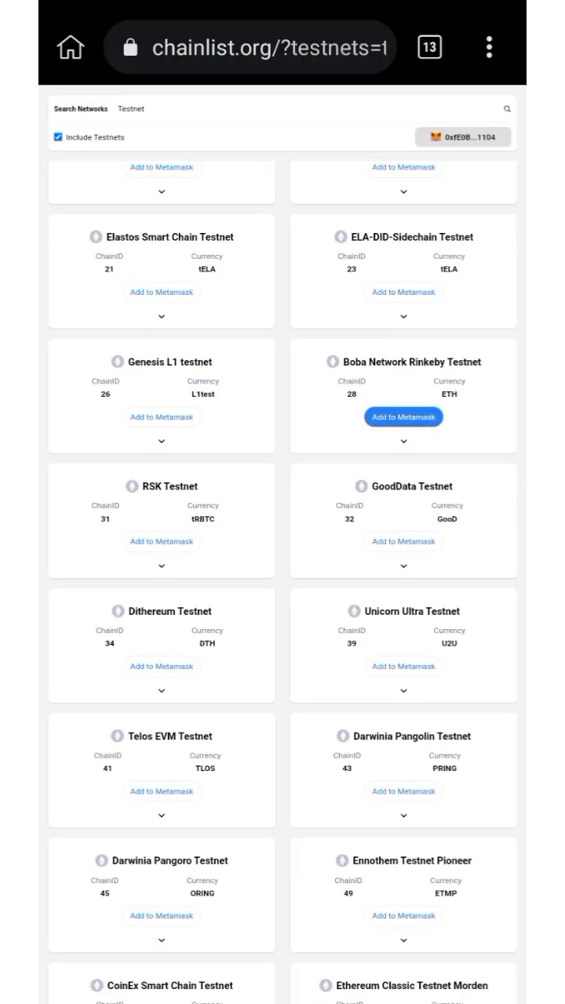
left_click(403, 441)
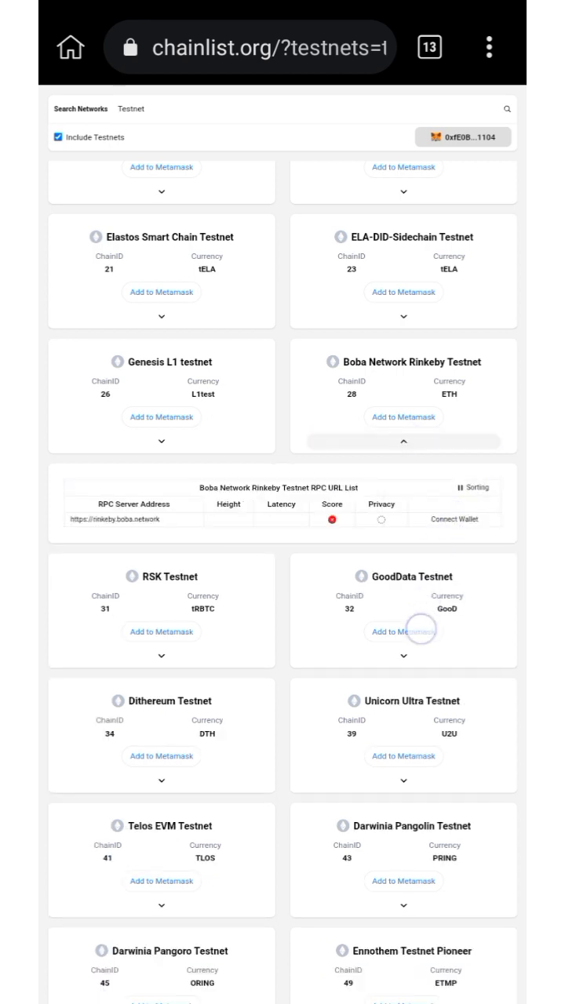
left_click(404, 417)
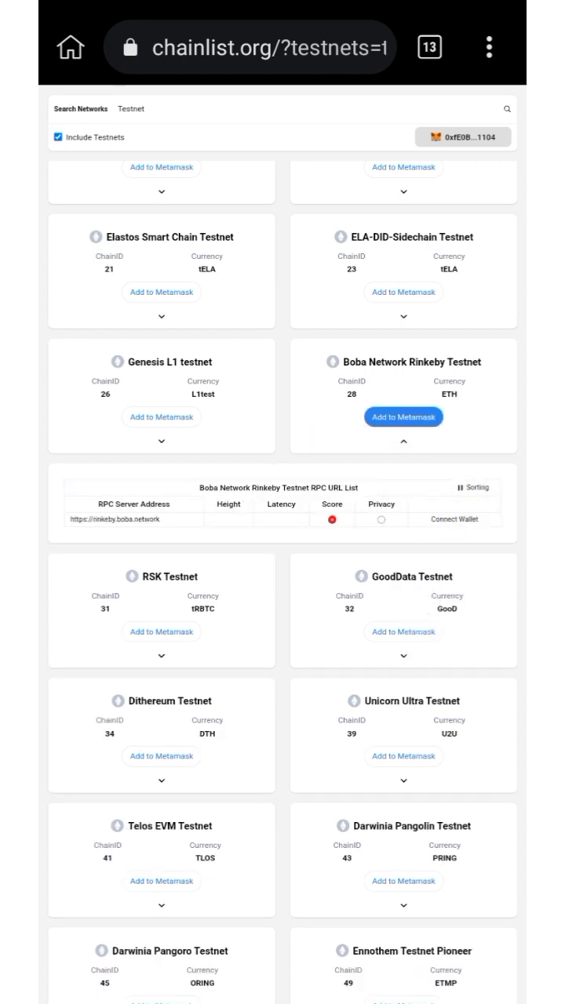
left_click(403, 417)
left_click(488, 47)
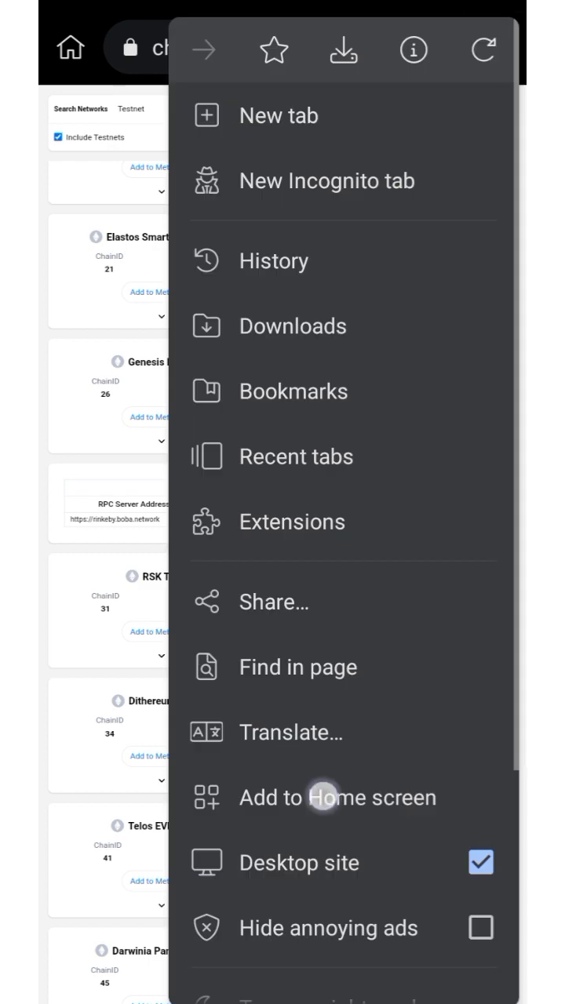
left_click_drag(322, 796, 322, 440)
left_click(110, 654)
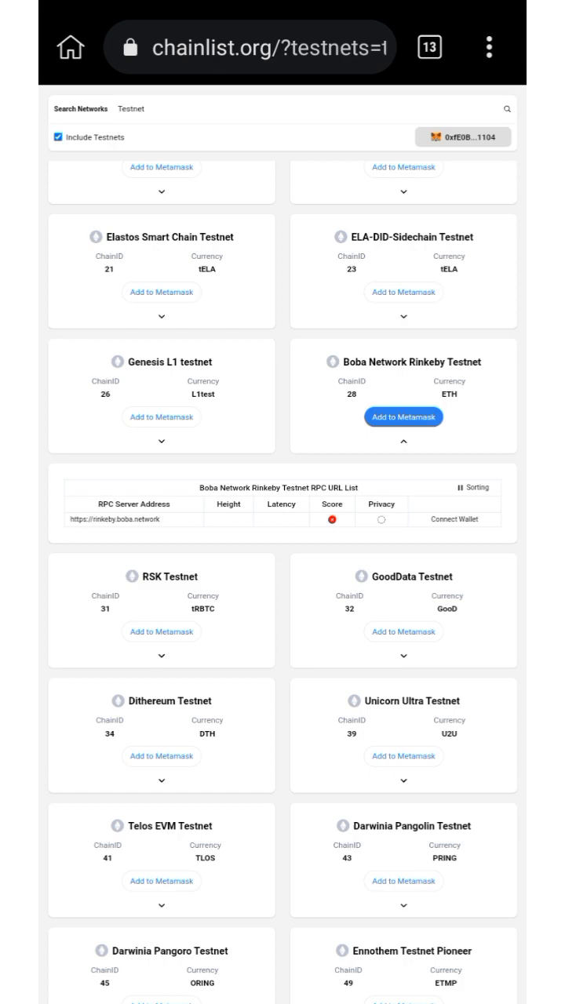
- Scroll Chainlist down past Kaiba Lightning Chain and DeBank to Binance Smart Chain Testnet
mouse_move(327, 852)
left_mouse_down()
mouse_move(318, 648)
mouse_move(282, 798)
mouse_move(295, 723)
left_mouse_up()
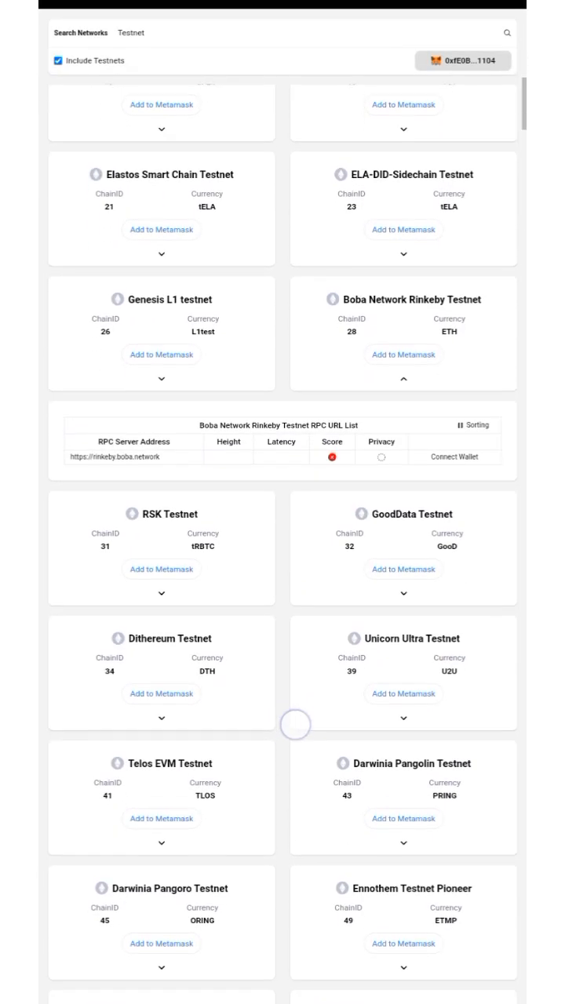
left_click_drag(321, 801, 333, 707)
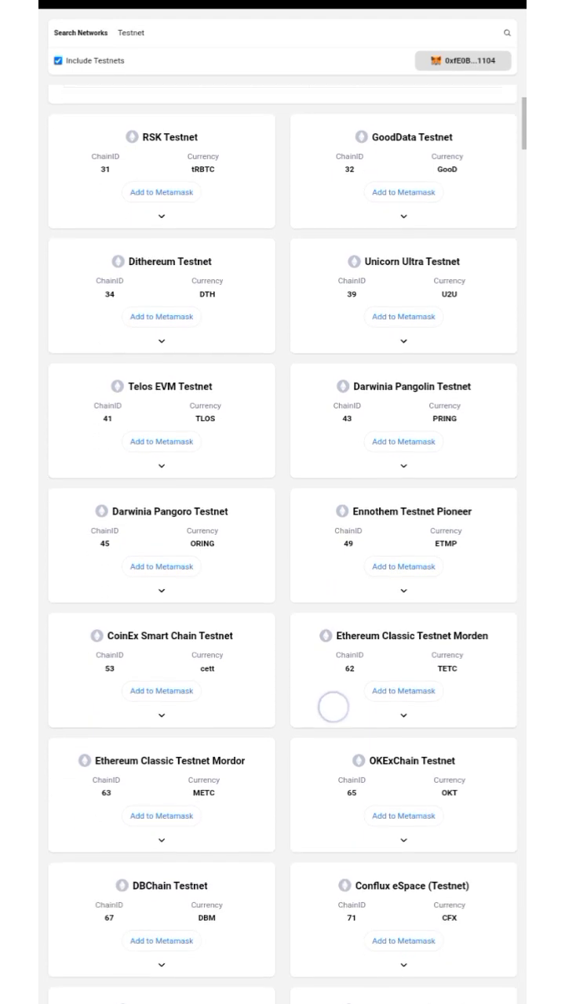
left_click_drag(316, 892, 330, 709)
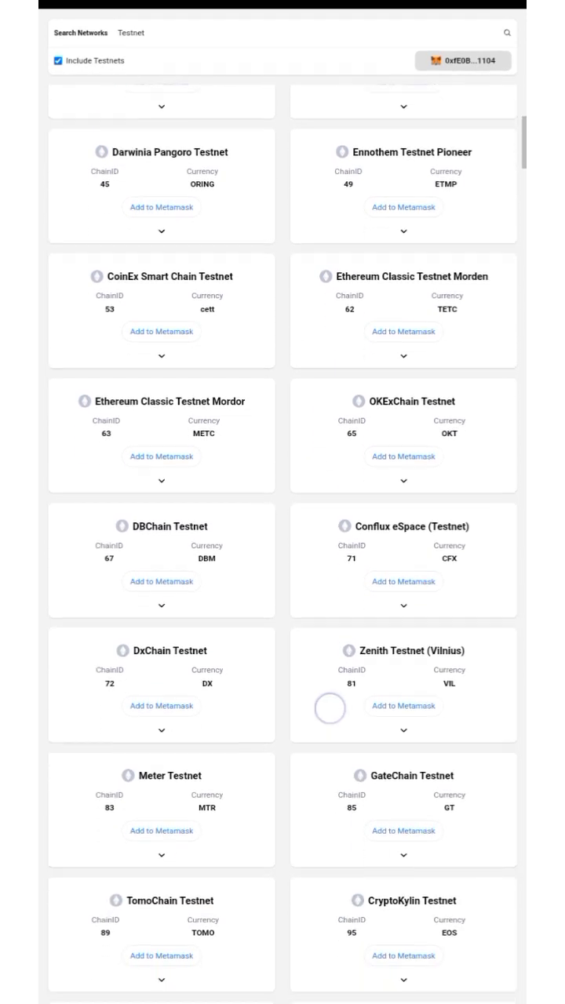
mouse_move(328, 798)
left_mouse_down()
mouse_move(330, 721)
mouse_move(331, 785)
left_mouse_up()
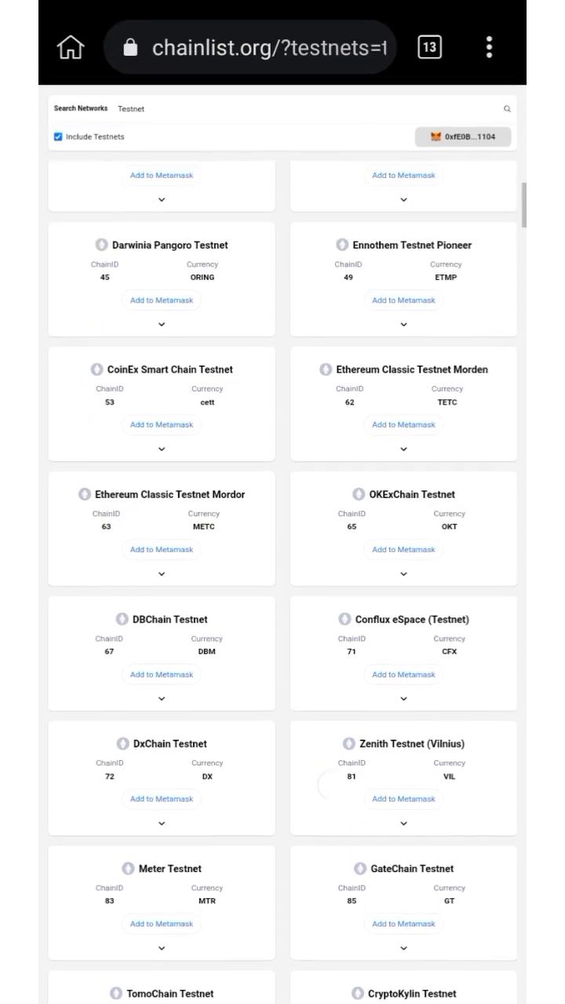
left_click_drag(331, 723, 332, 801)
mouse_move(331, 717)
left_mouse_down()
mouse_move(320, 823)
mouse_move(324, 771)
left_mouse_up()
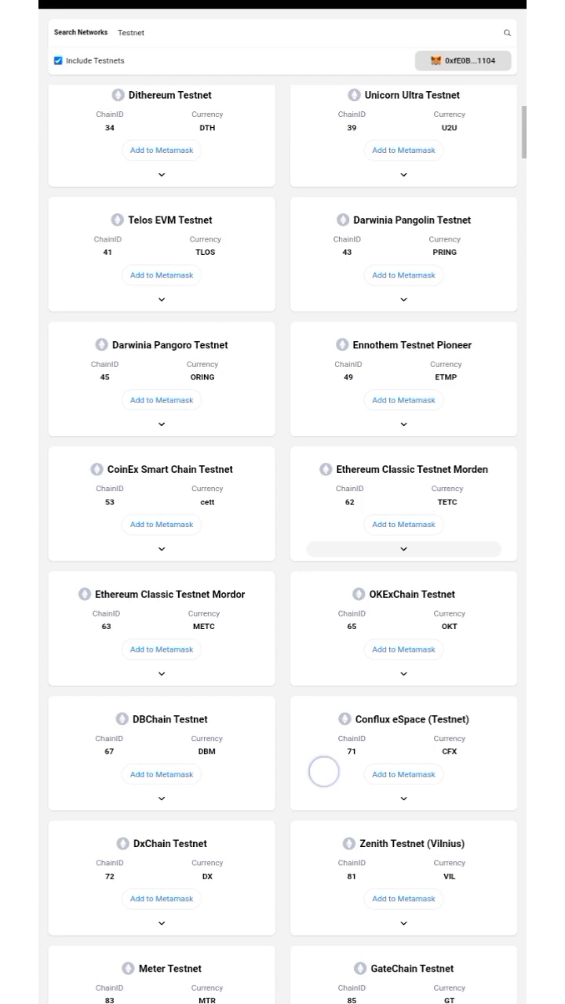
scroll(323, 771, "down", 6)
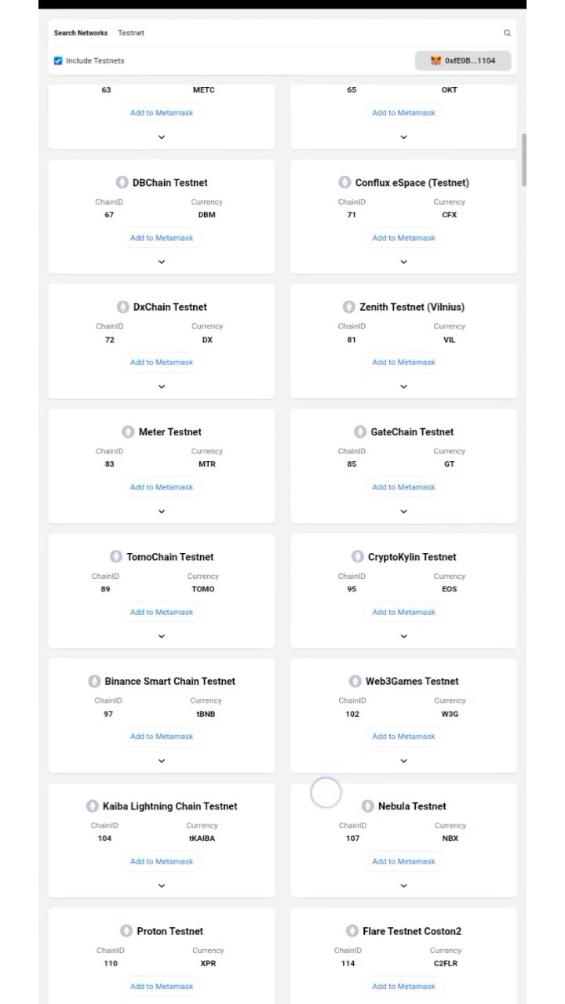
scroll(326, 792, "down", 1)
scroll(334, 751, "down", 2)
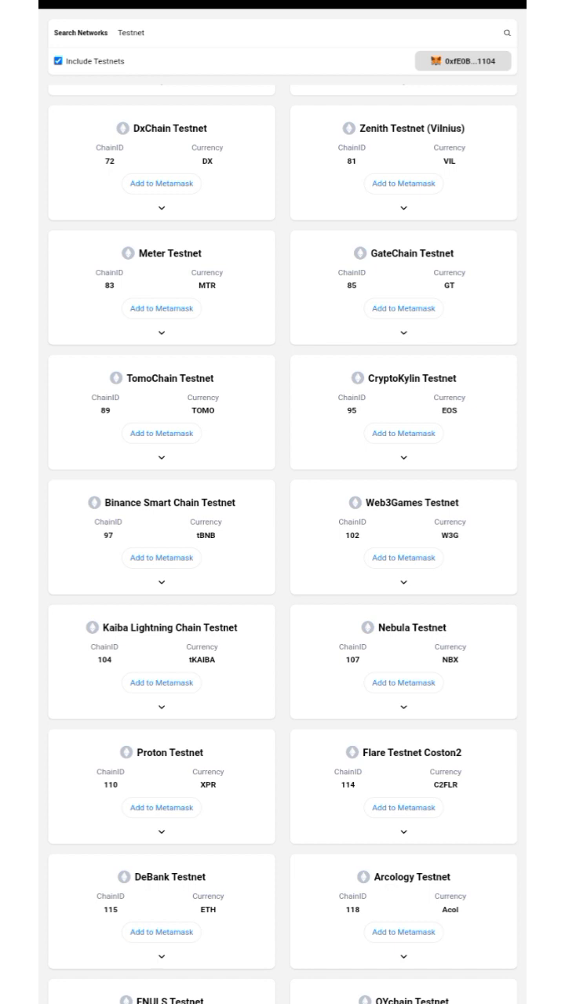
- Request adding Binance Smart Chain Testnet to MetaMask, expanding its RPC list
left_click(174, 561)
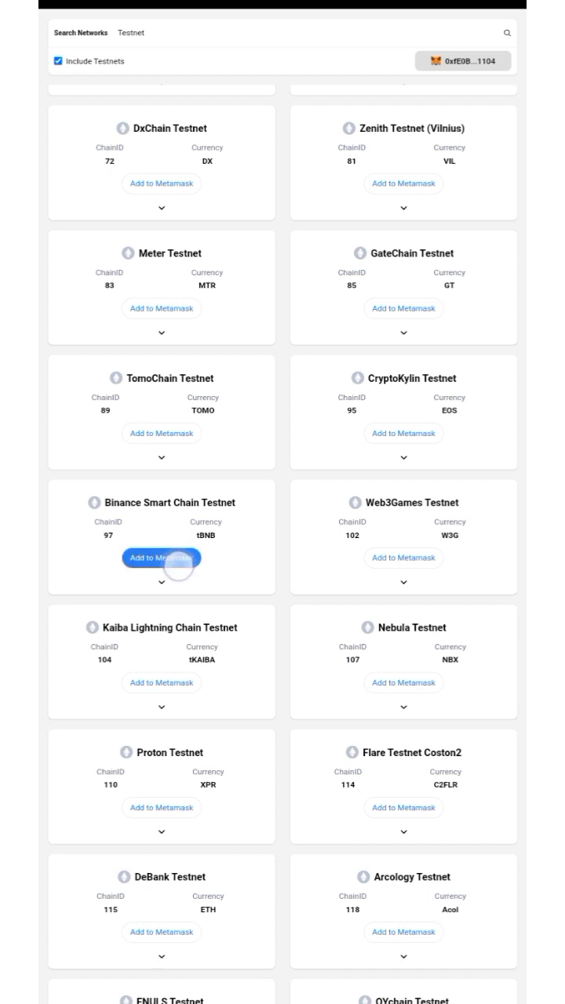
left_click(164, 584)
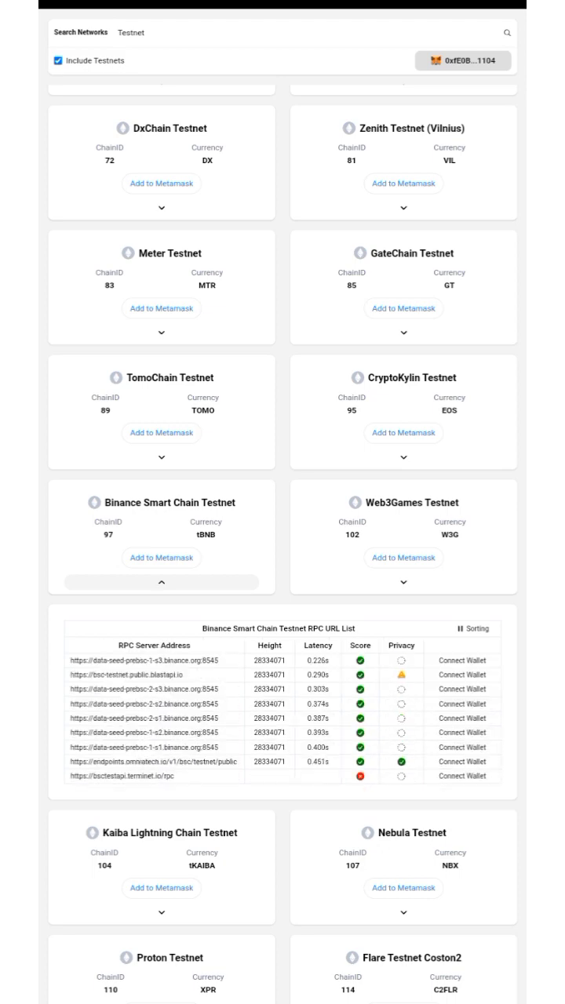
left_click(161, 558)
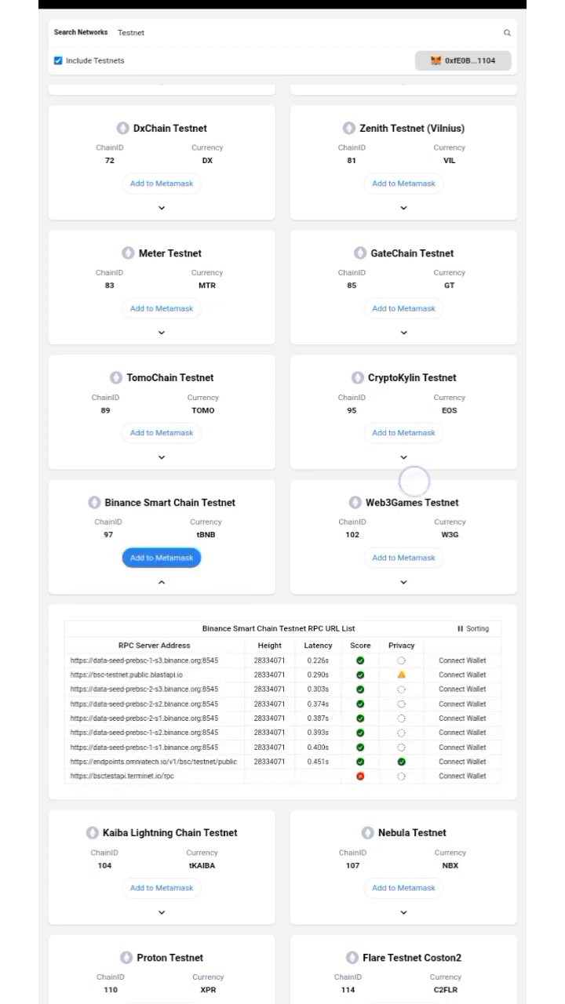
- Scroll the Kiwi menu down to MetaMask's pending add-network request
scroll(414, 479, "up", 1)
left_click(538, 45)
left_click_drag(411, 698, 399, 440)
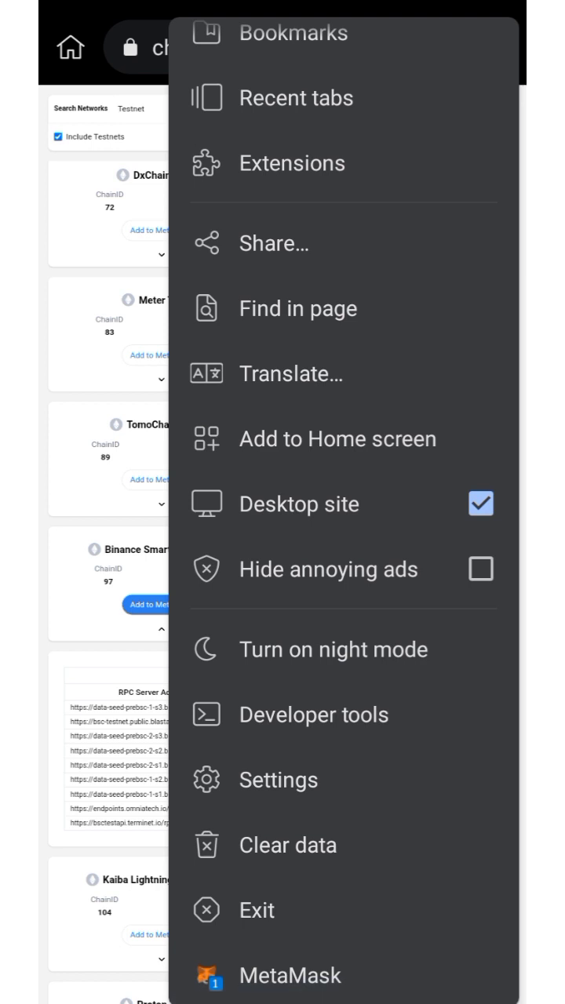
left_click_drag(375, 886, 375, 810)
left_click_drag(361, 962, 360, 887)
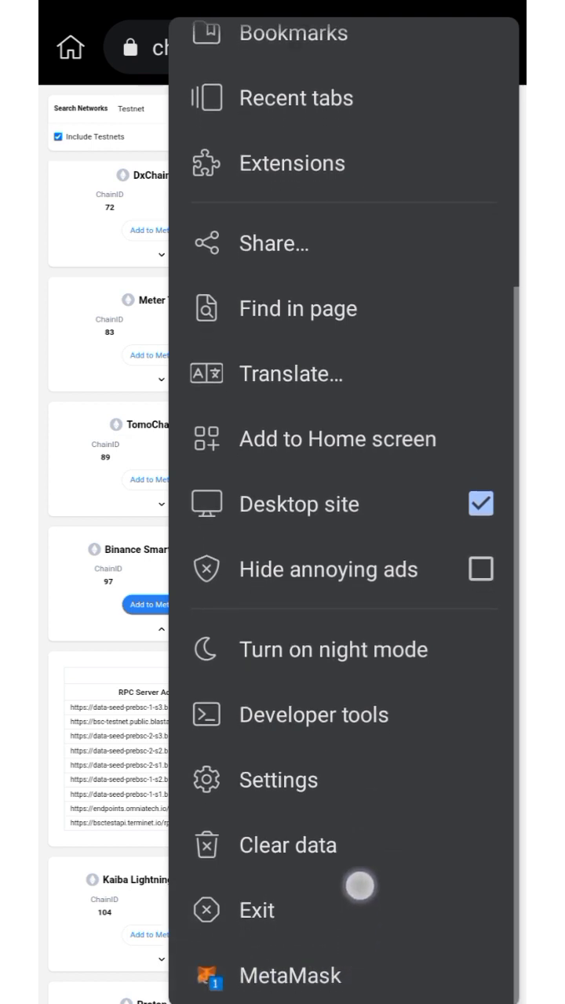
left_click_drag(234, 974, 324, 960)
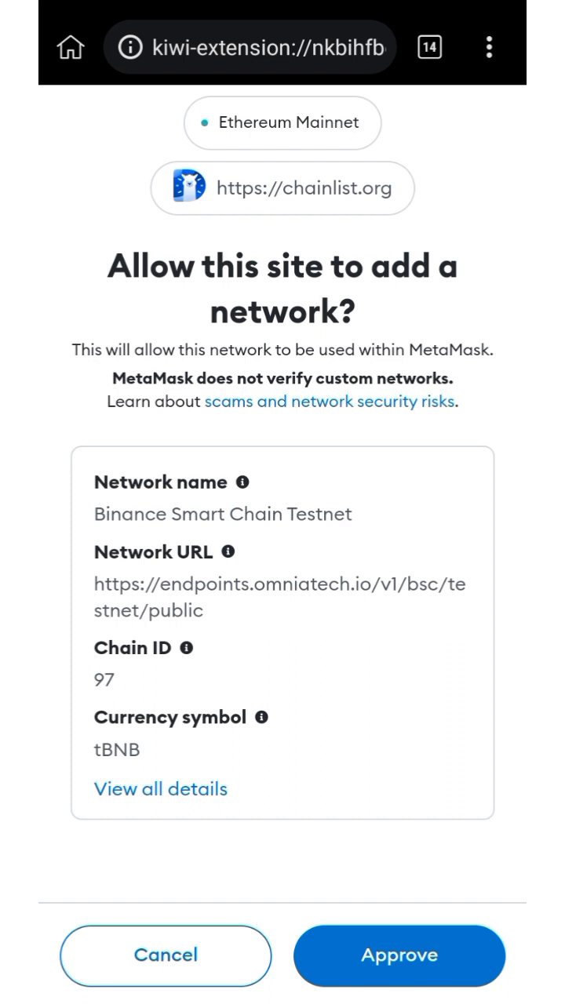
- Approve and switch to Binance Smart Chain Testnet, leaving Account 1 at 0 TBNB
left_click(434, 954)
left_click(421, 953)
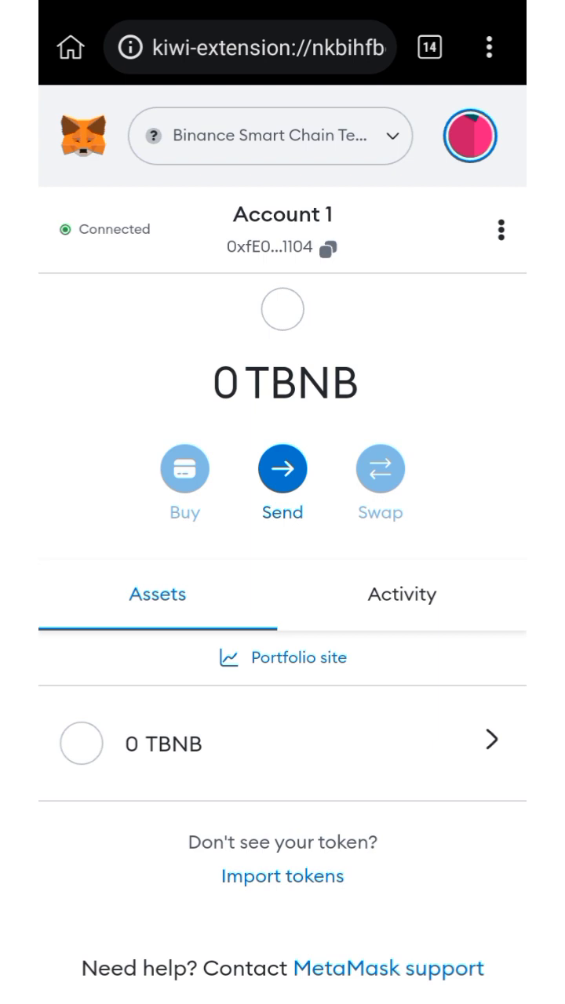
left_click(362, 136)
scroll(363, 558, "down", 4)
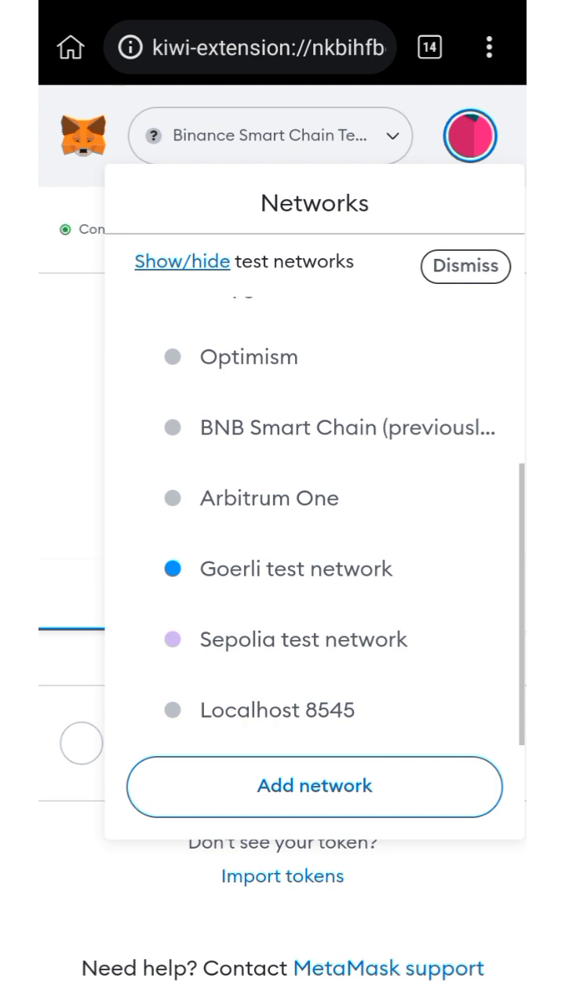
scroll(324, 713, "up", 4)
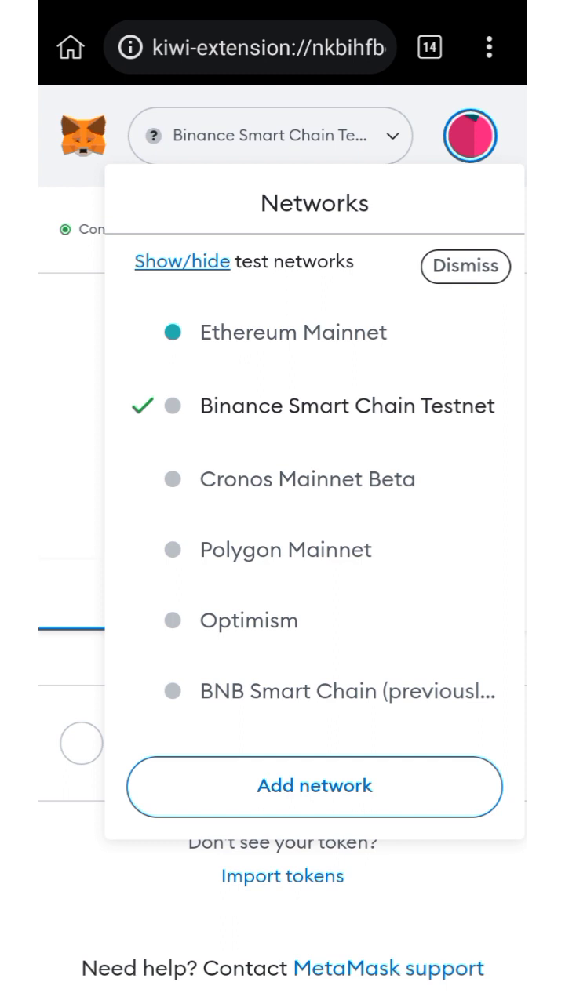
left_click(71, 504)
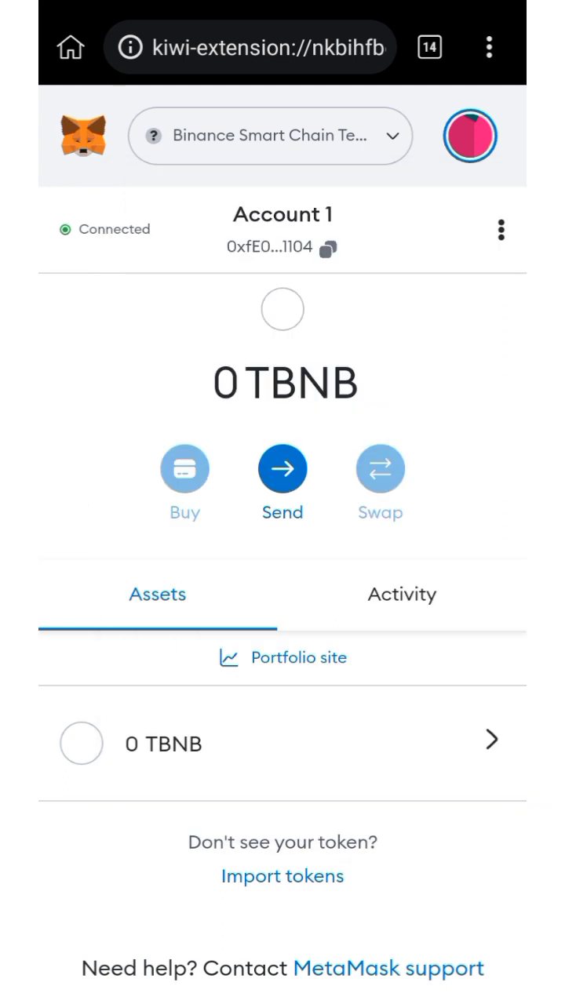
- Return to the Chainlist tab from the browser's open-tabs overview
left_click(430, 47)
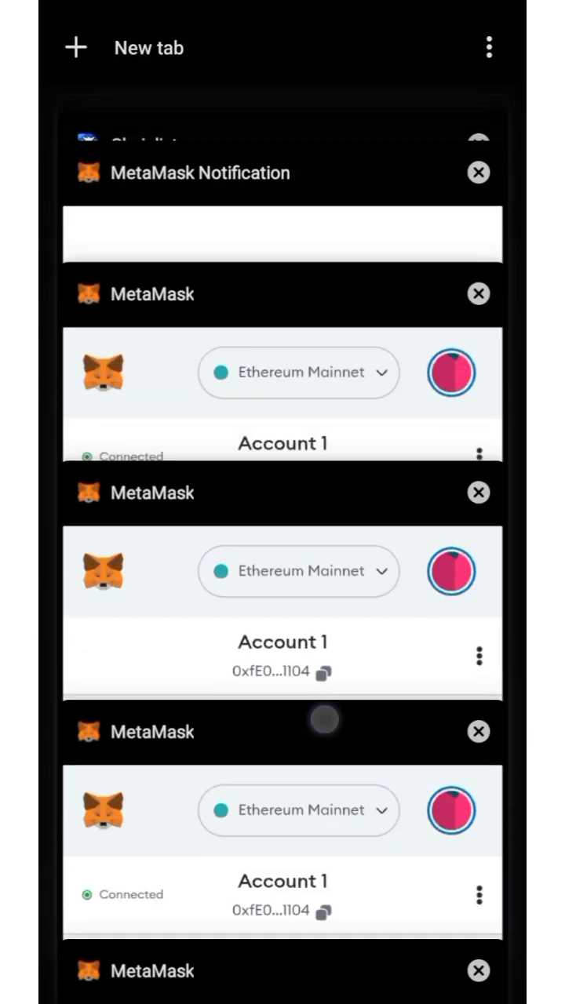
left_click_drag(324, 719, 314, 745)
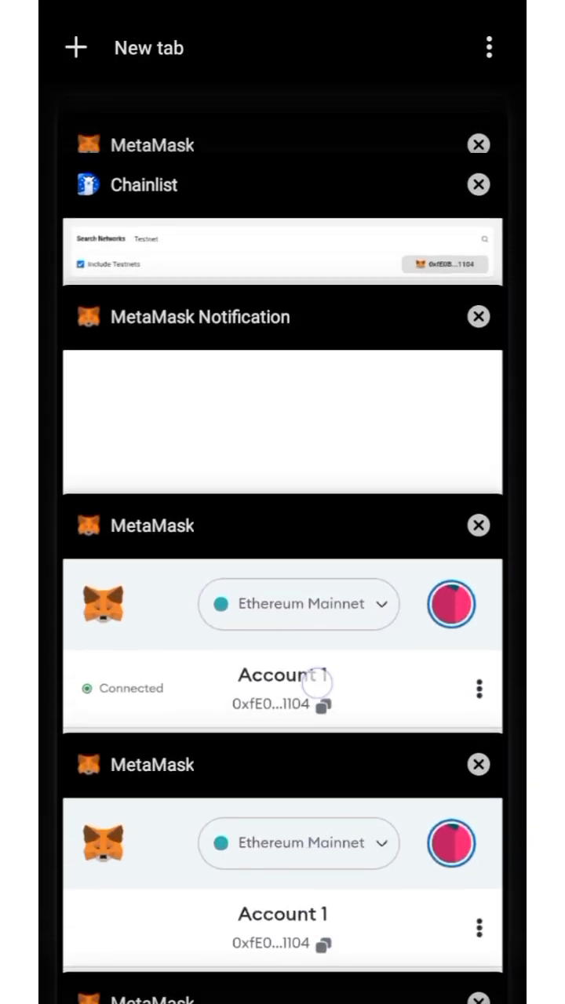
left_click_drag(318, 650, 319, 730)
left_click(283, 416)
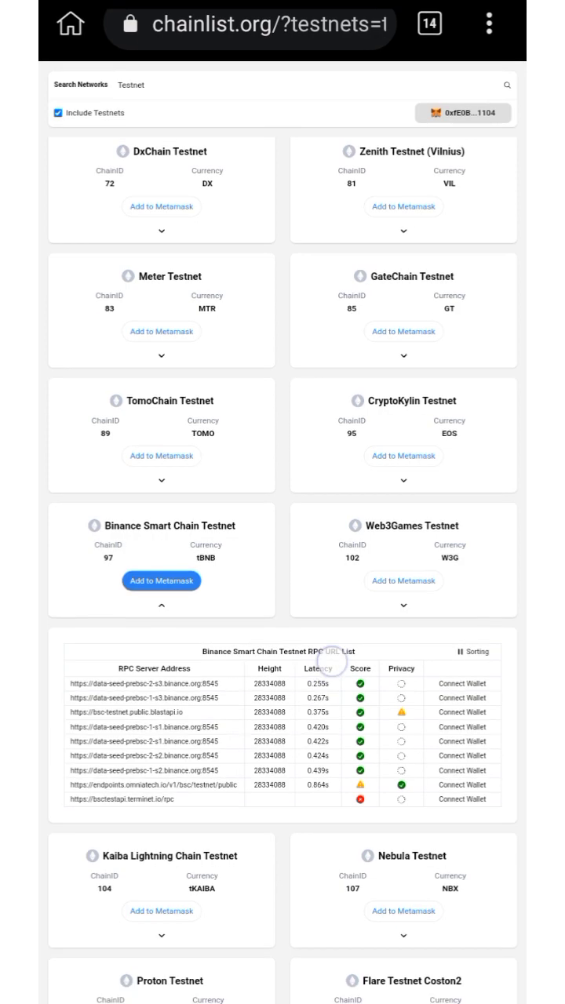
- Scroll the testnets down to Klaytn Testnet Baobab (chain ID 1001, KLAY) and add it to MetaMask
left_click_drag(293, 957, 294, 764)
scroll(294, 764, "down", 5)
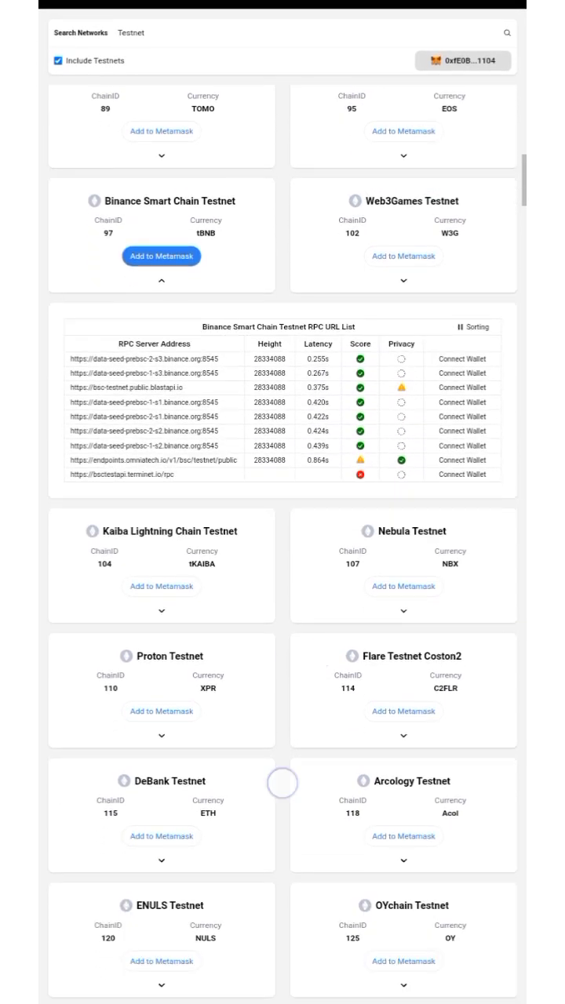
scroll(299, 755, "down", 5)
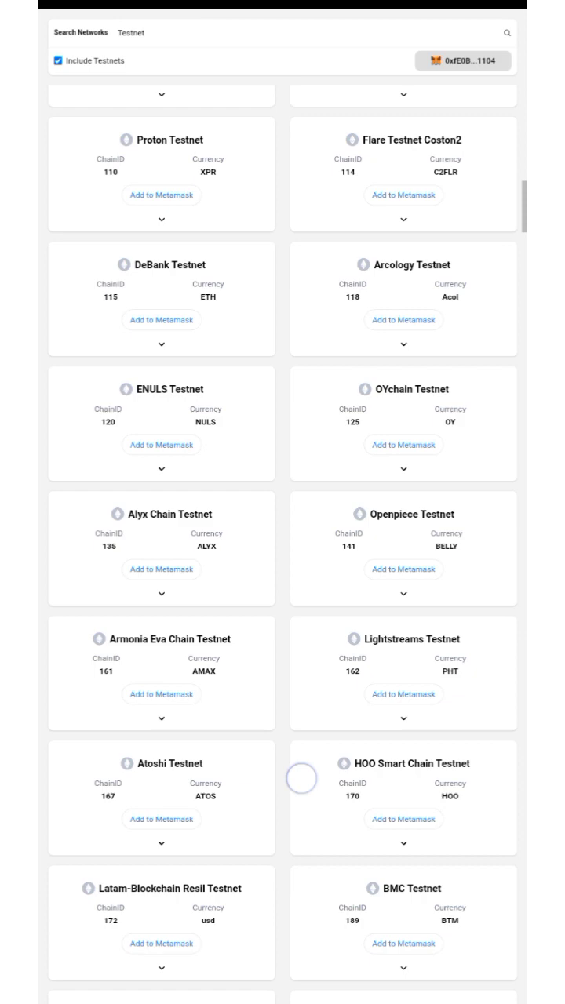
scroll(303, 841, "down", 1)
scroll(306, 802, "down", 3)
scroll(298, 811, "down", 2)
scroll(298, 818, "down", 2)
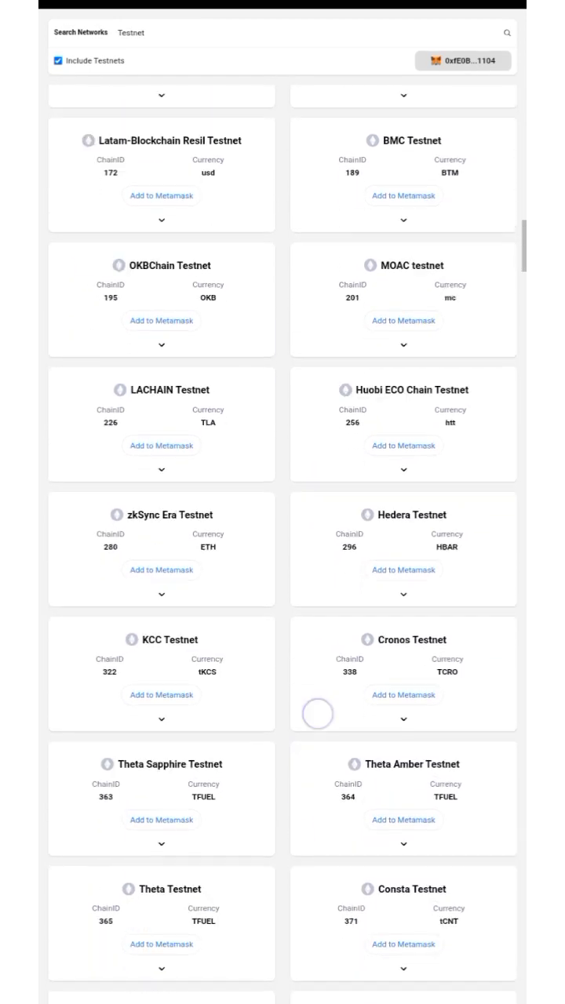
scroll(317, 713, "down", 6)
scroll(294, 809, "down", 1)
scroll(296, 764, "down", 1)
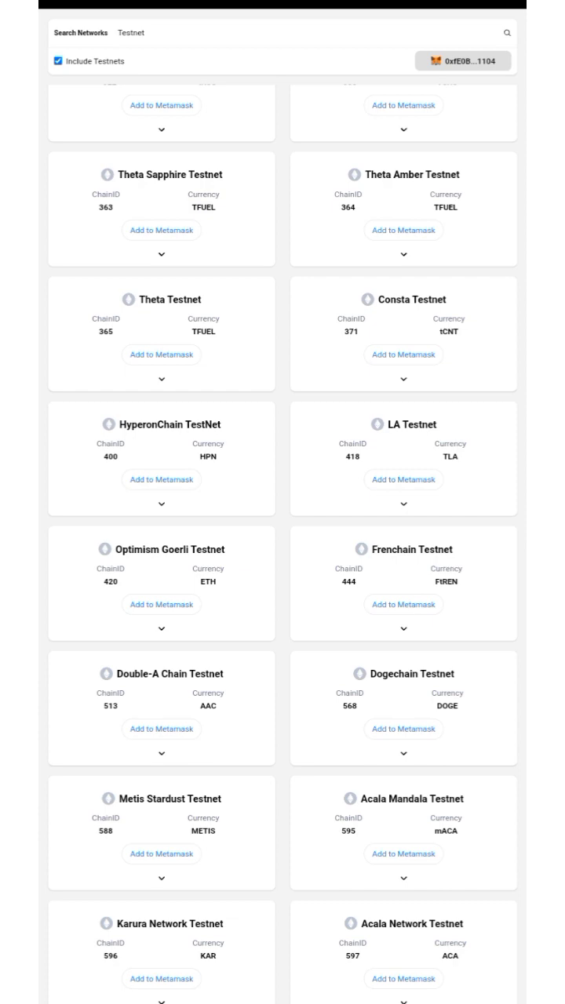
scroll(293, 762, "down", 3)
scroll(275, 700, "down", 1)
scroll(287, 749, "down", 3)
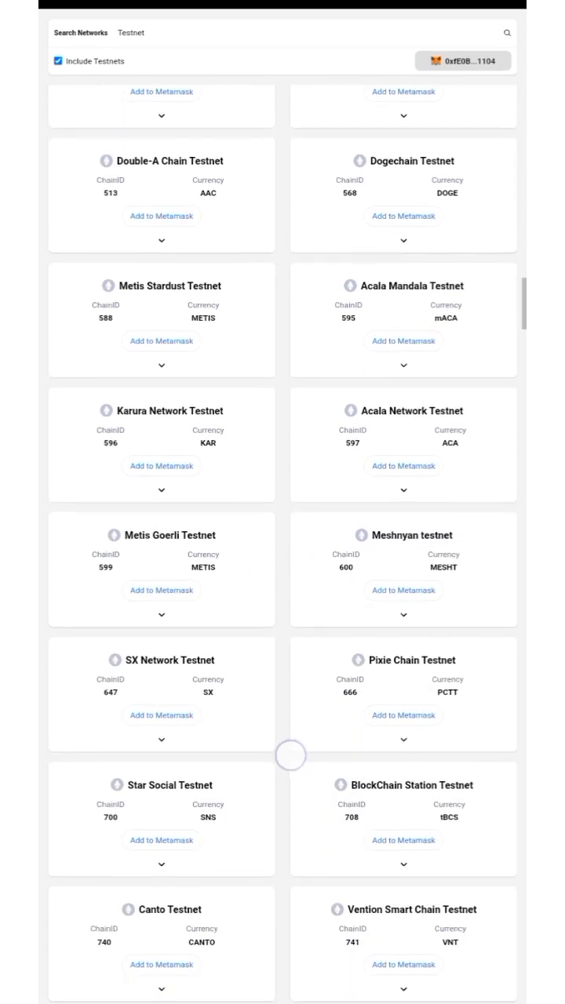
scroll(316, 695, "down", 2)
scroll(315, 695, "down", 3)
scroll(305, 733, "down", 2)
scroll(283, 790, "down", 1)
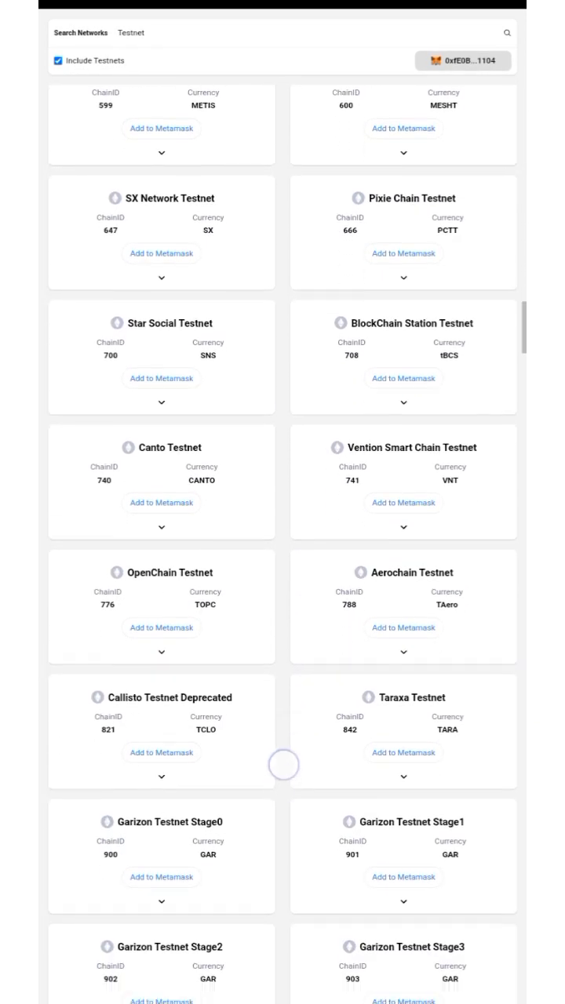
scroll(282, 821, "down", 2)
scroll(284, 785, "down", 1)
scroll(285, 804, "down", 2)
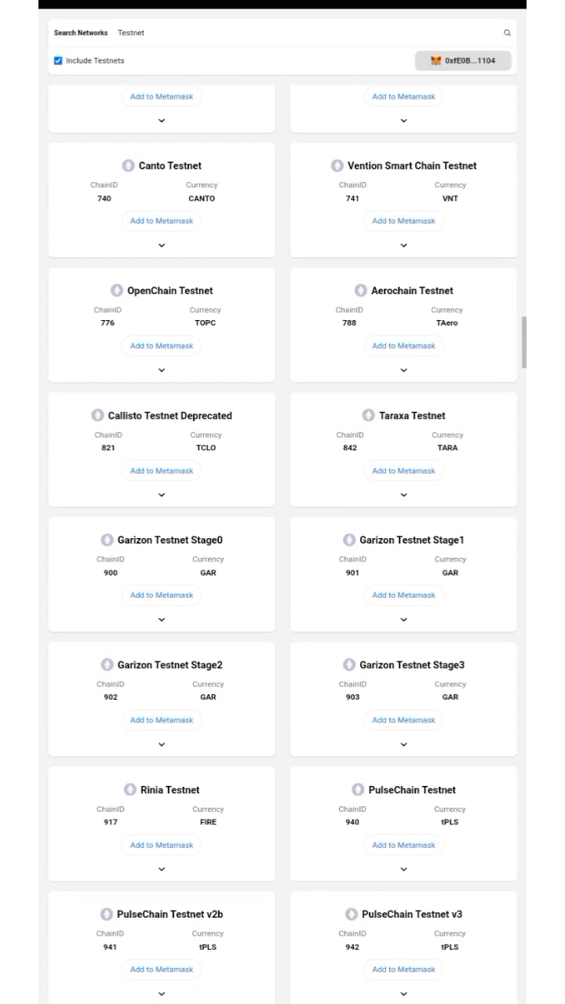
scroll(295, 780, "down", 4)
scroll(295, 780, "down", 2)
scroll(285, 872, "down", 1)
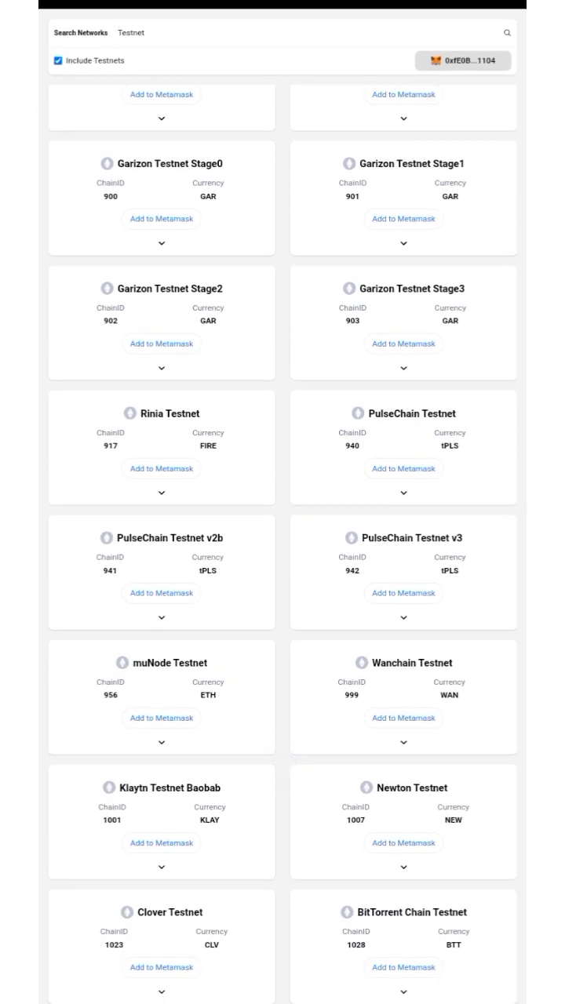
scroll(317, 728, "down", 2)
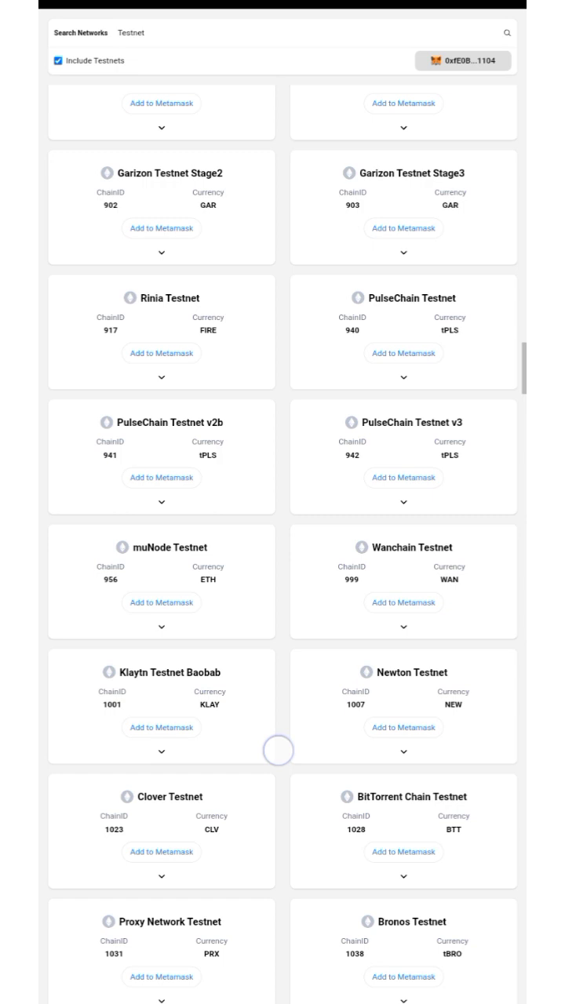
left_click_drag(279, 751, 279, 711)
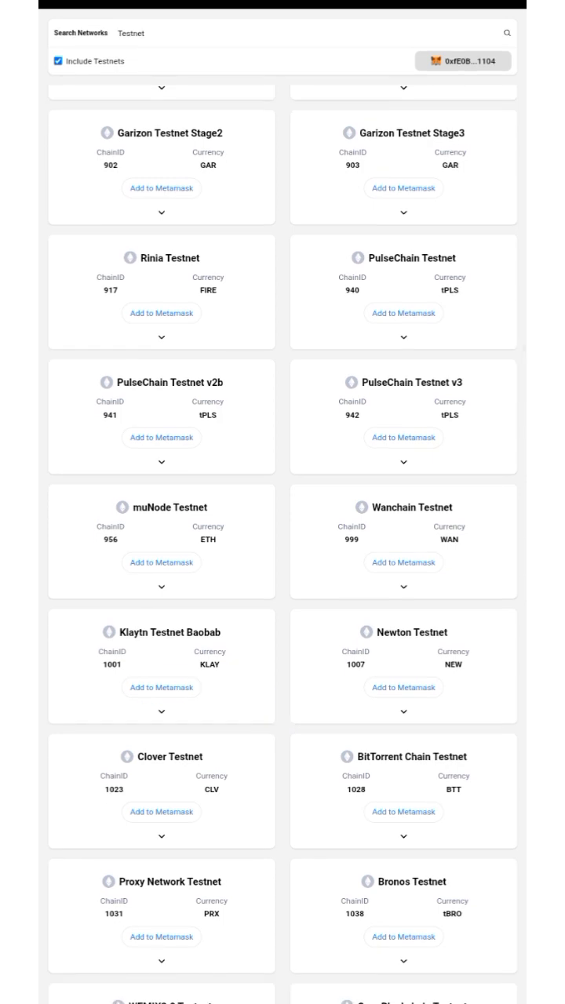
left_click(162, 687)
- In MetaMask, approve adding Klaytn Testnet Baobab and switch to it
left_click_drag(292, 826, 291, 868)
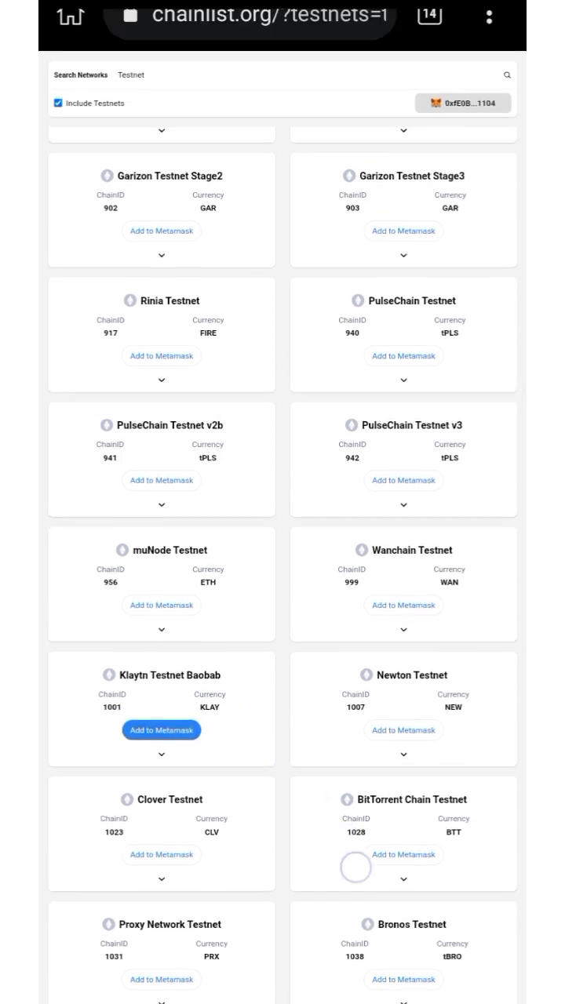
left_click(491, 43)
left_click_drag(341, 725, 341, 366)
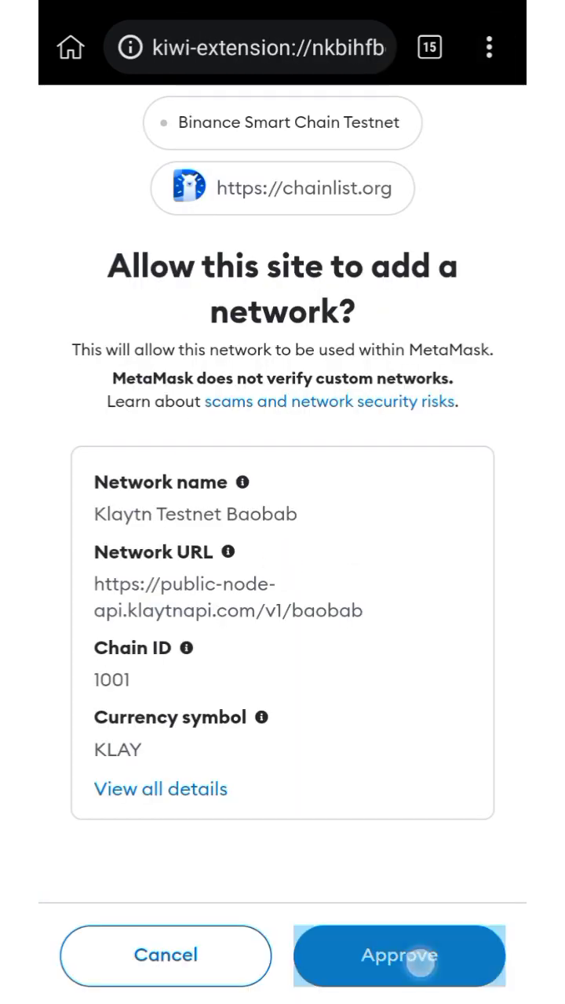
left_click(416, 953)
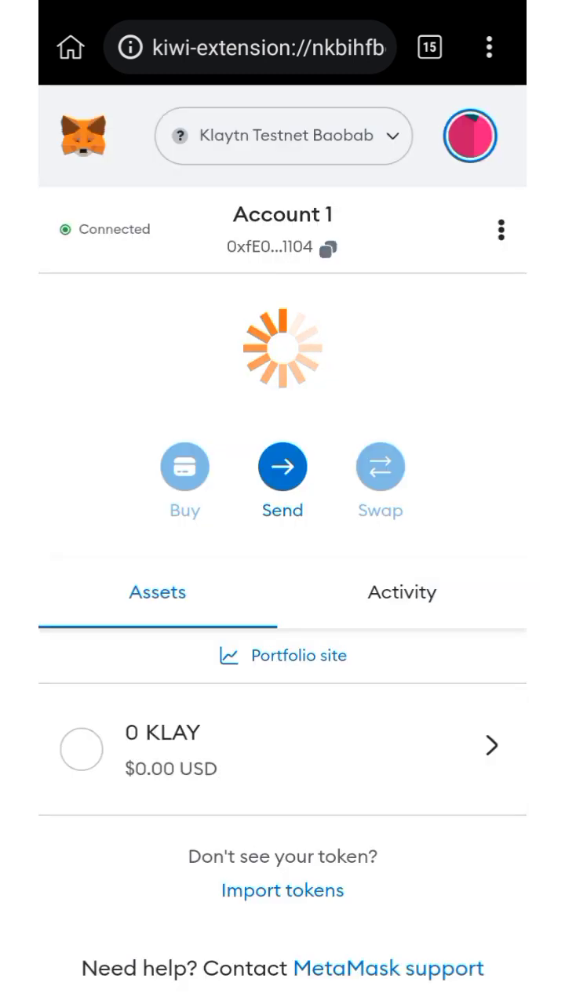
- Browse the network list without changing networks, then bring up the account menu
left_click_drag(332, 663, 331, 680)
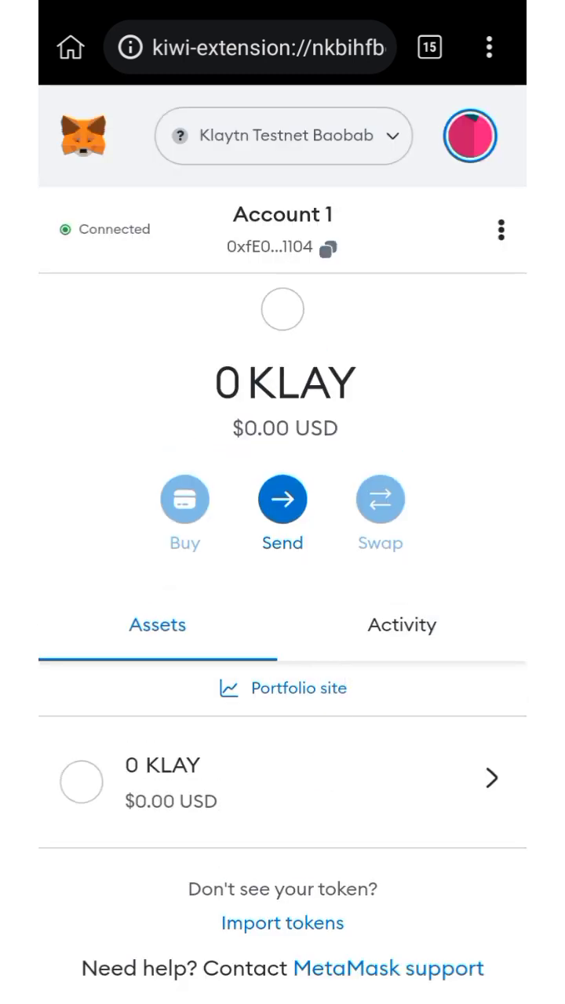
left_click(386, 118)
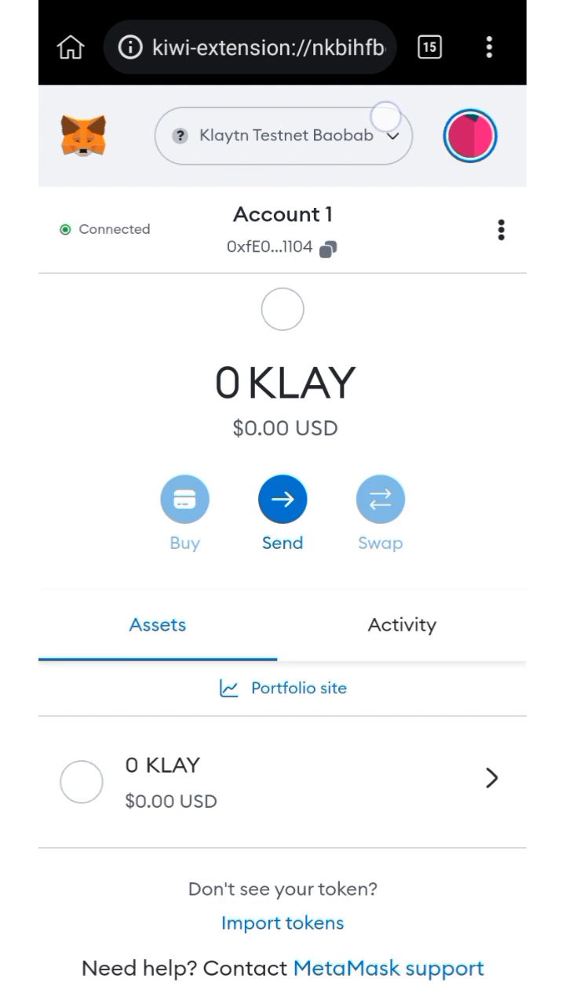
scroll(393, 498, "down", 5)
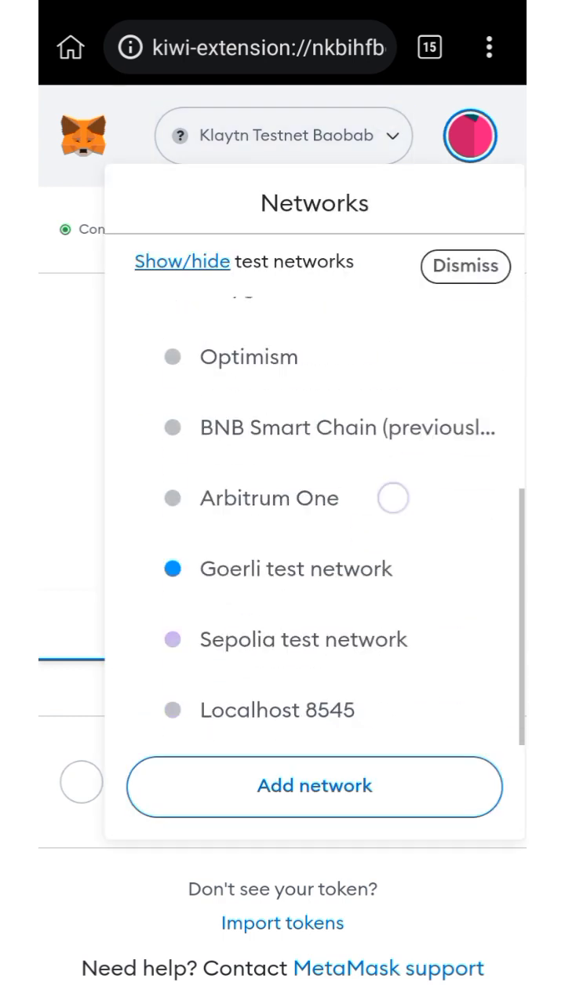
left_click(70, 575)
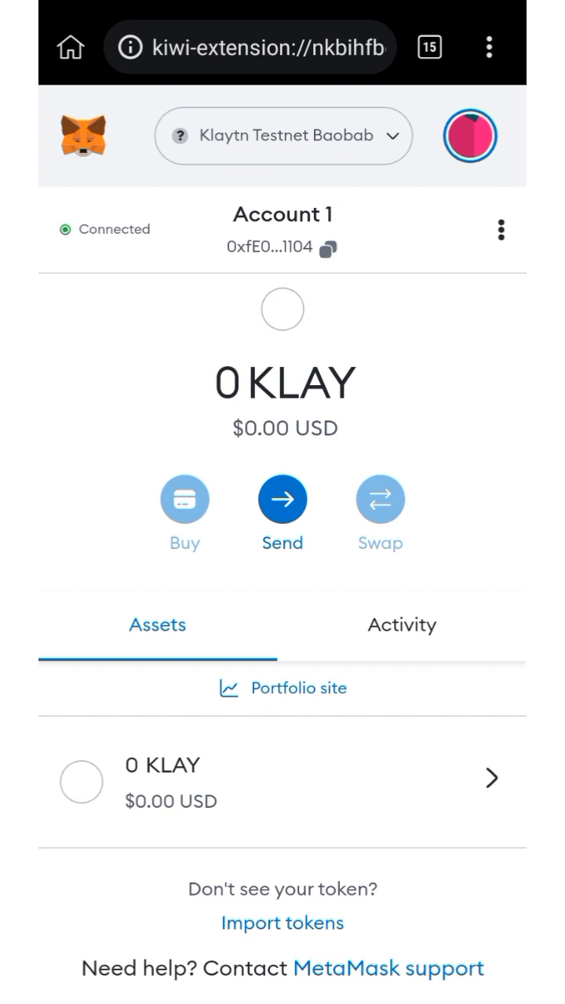
left_click(470, 135)
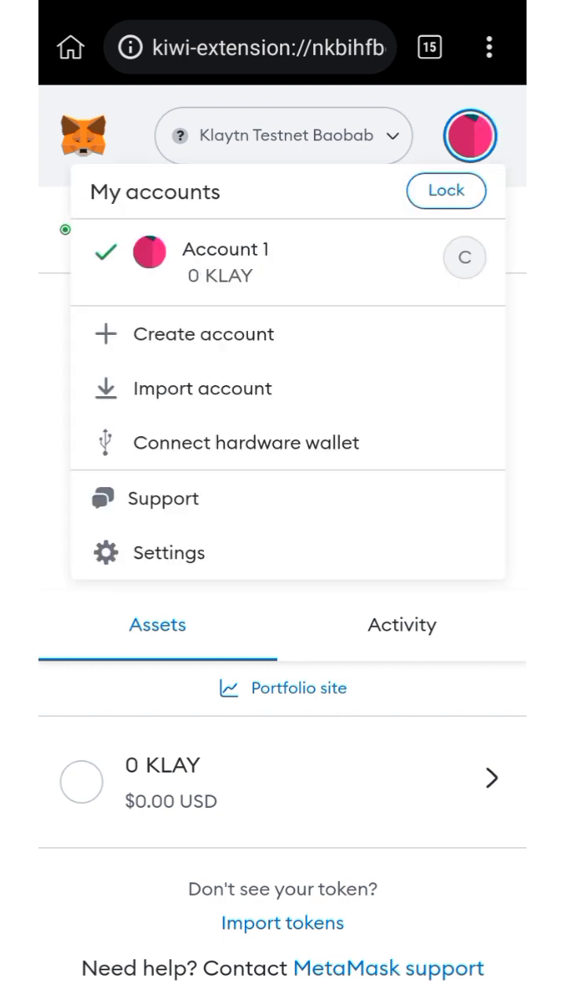
- Look through the network list and close it, keeping Klaytn Testnet Baobab active
left_click(284, 135)
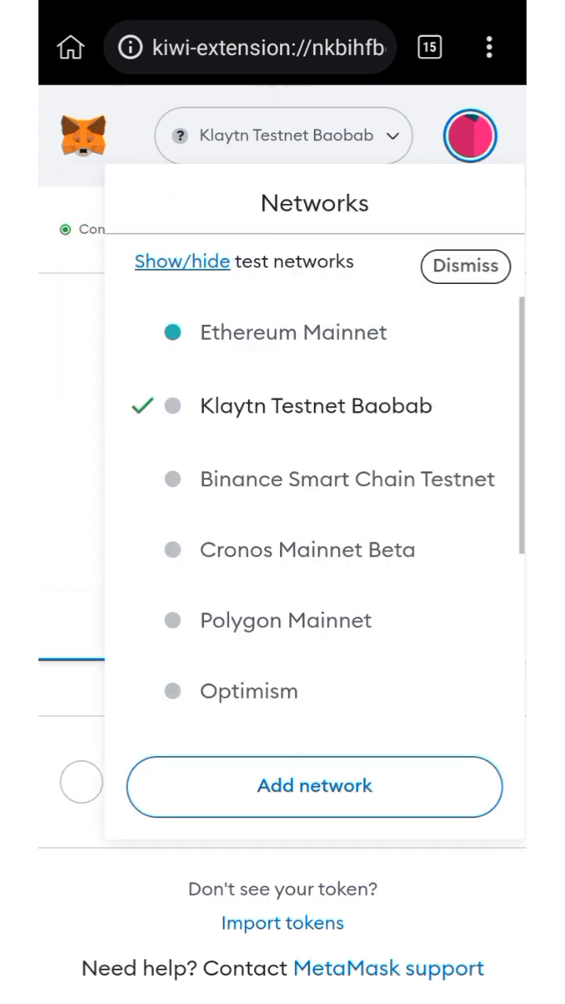
scroll(340, 580, "down", 1)
scroll(341, 581, "up", 1)
scroll(351, 581, "down", 1)
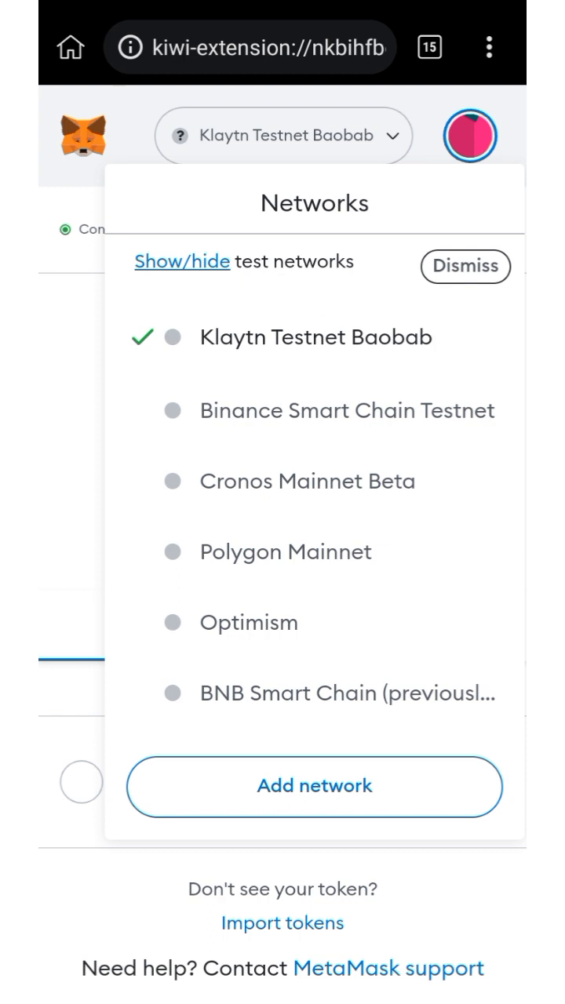
scroll(460, 455, "down", 3)
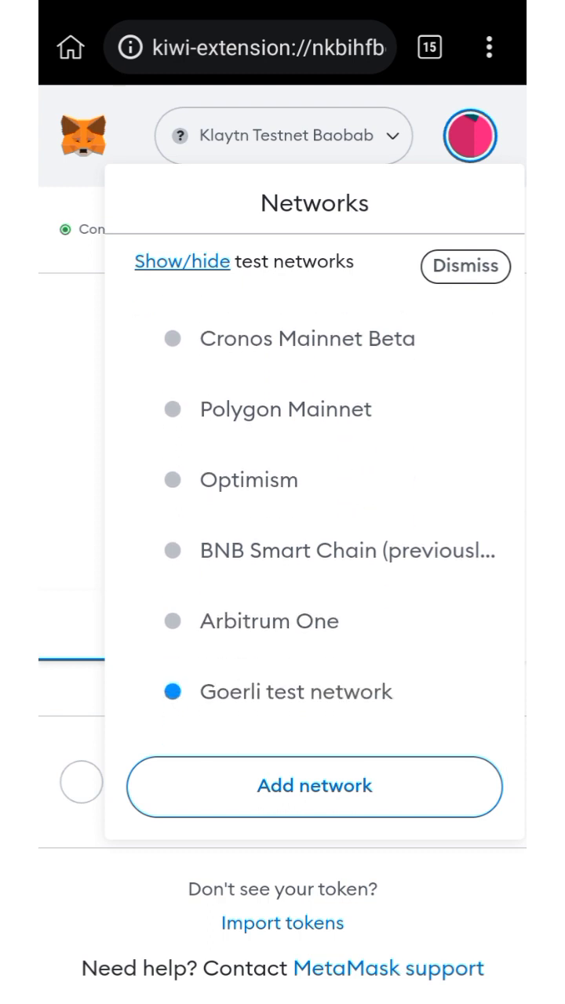
scroll(410, 437, "down", 2)
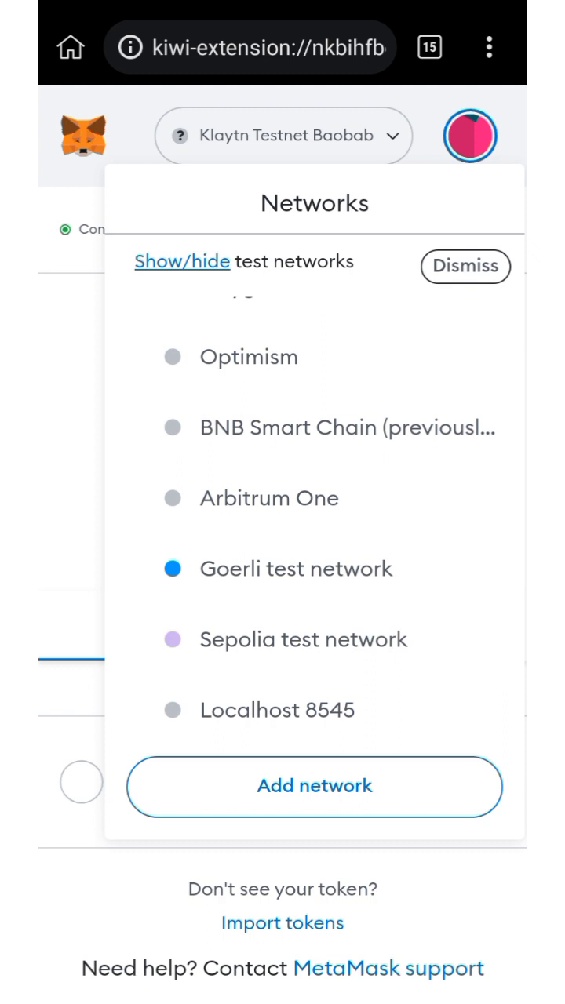
left_click(76, 632)
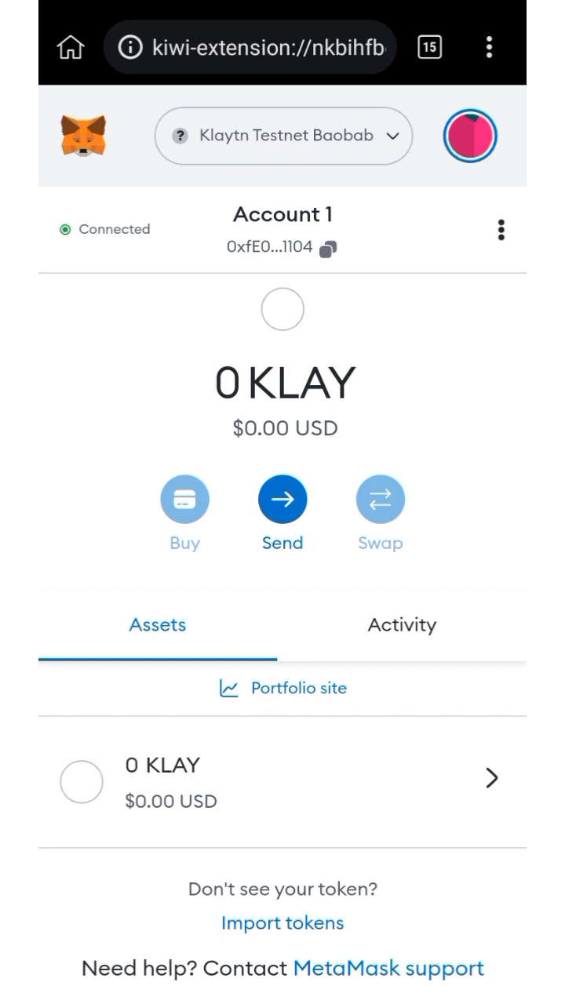
- Select Goerli test network, showing 0 GoerliETH for Account 1
left_click(385, 118)
scroll(314, 471, "down", 3)
scroll(363, 539, "down", 2)
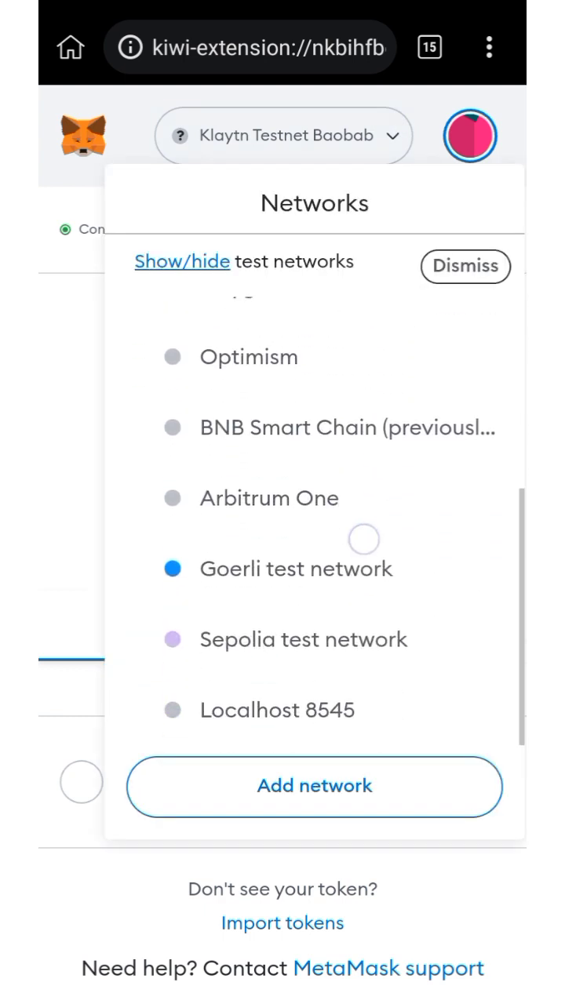
left_click(361, 566)
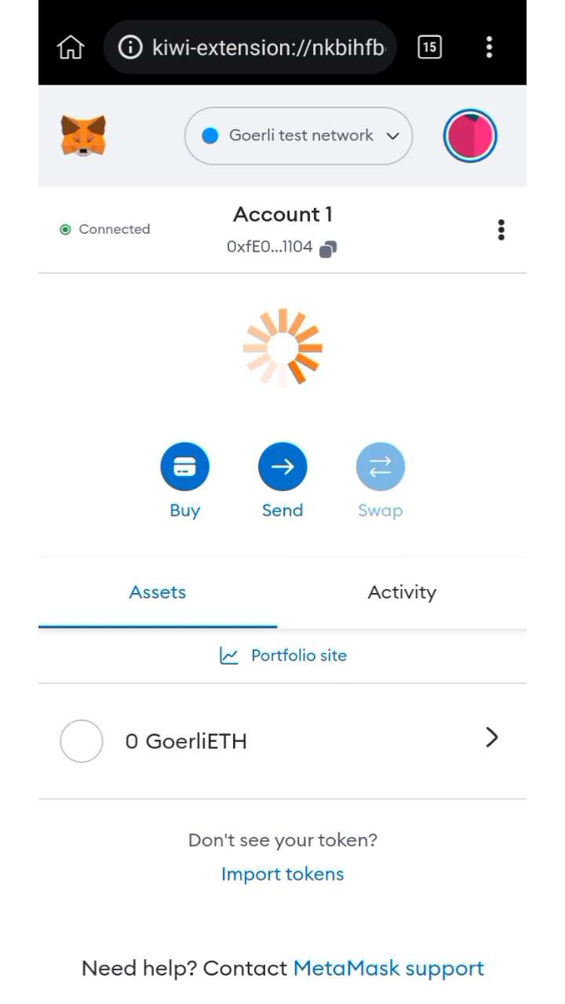